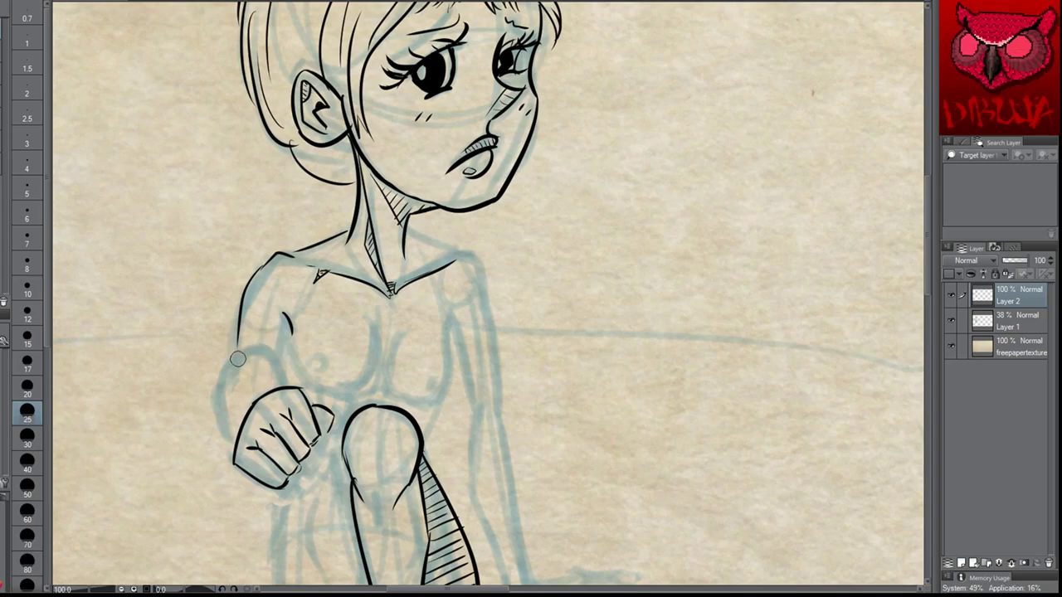
left_click_drag(233, 359, 217, 408)
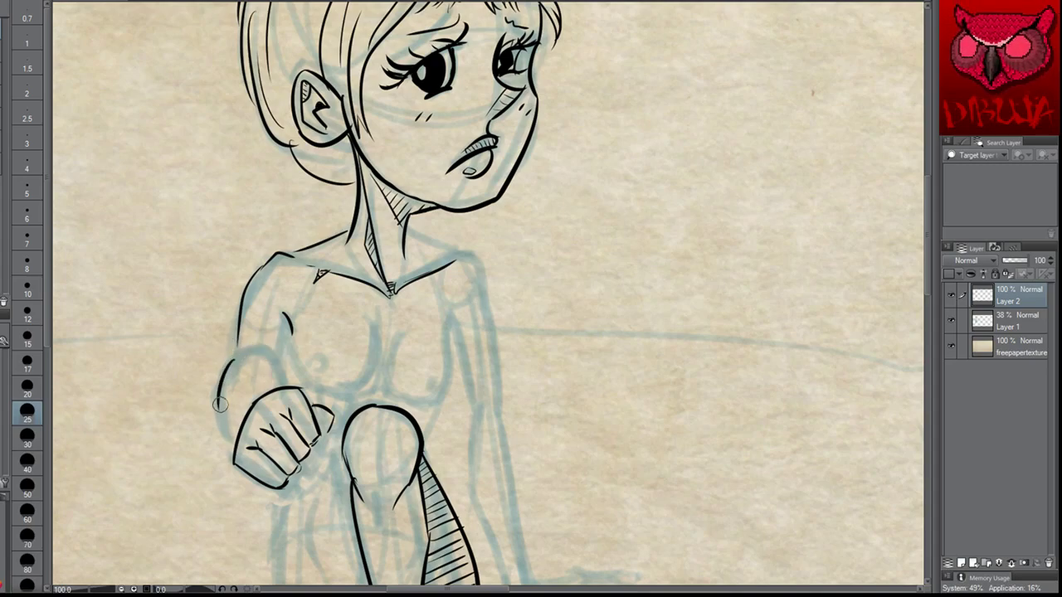
key("ctrl+z")
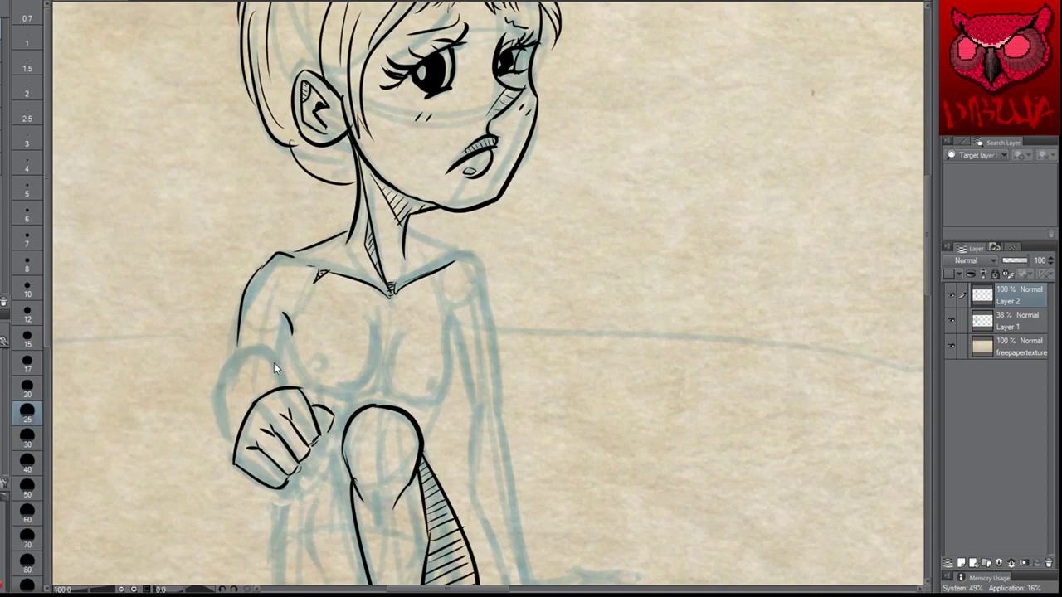
mouse_move(275, 360)
left_mouse_down()
mouse_move(222, 427)
mouse_move(216, 387)
left_mouse_up()
key("ctrl+z")
key("ctrl+z")
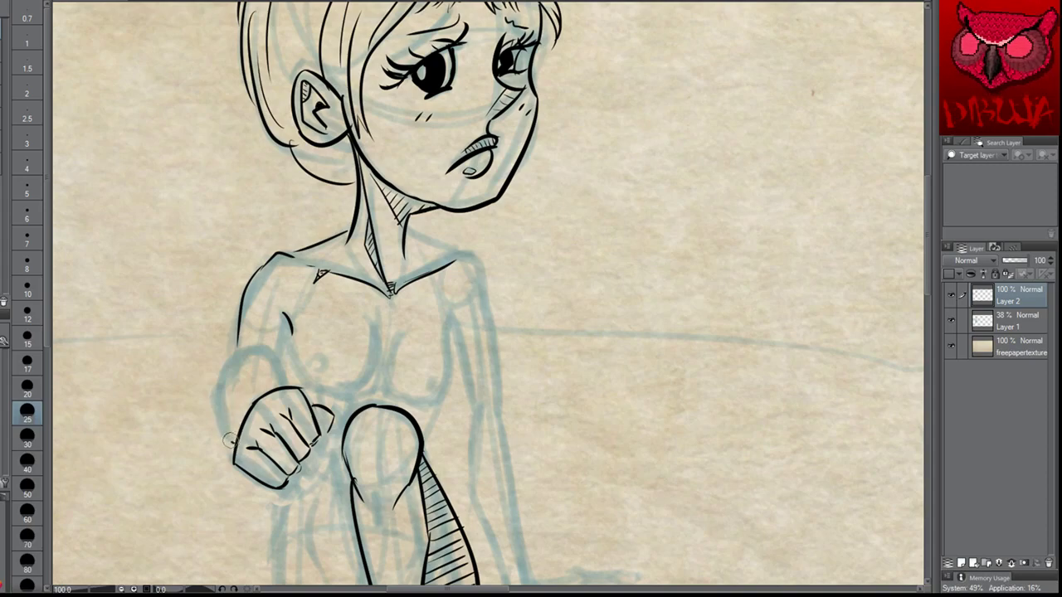
Ink the rounded outline of the bent forearm behind the fist, following the blue sketch
mouse_move(224, 439)
left_mouse_down()
mouse_move(219, 375)
mouse_move(239, 354)
left_mouse_up()
left_click_drag(286, 389, 224, 358)
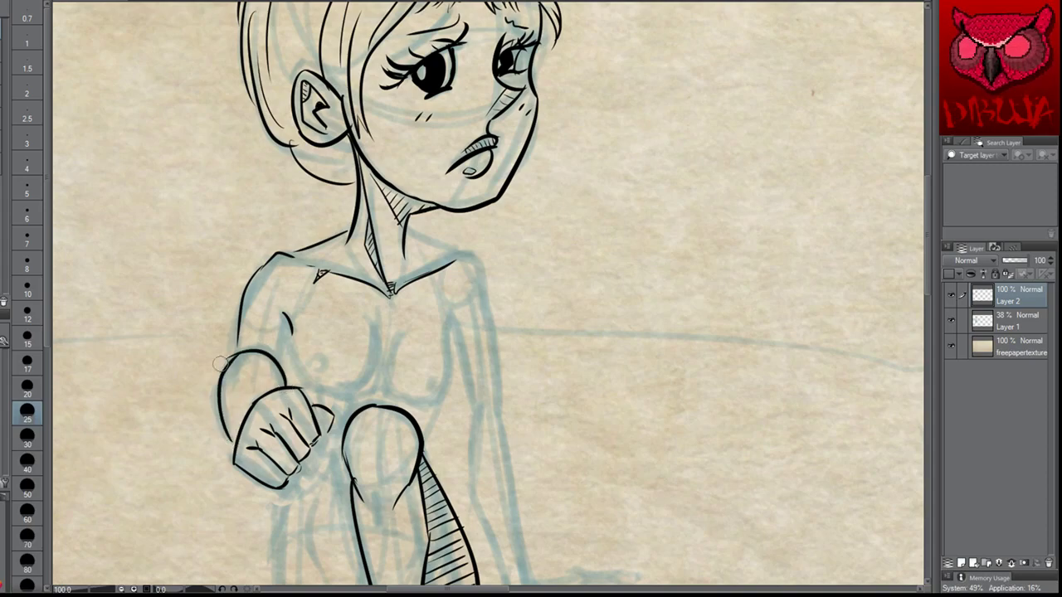
left_click_drag(281, 390, 214, 376)
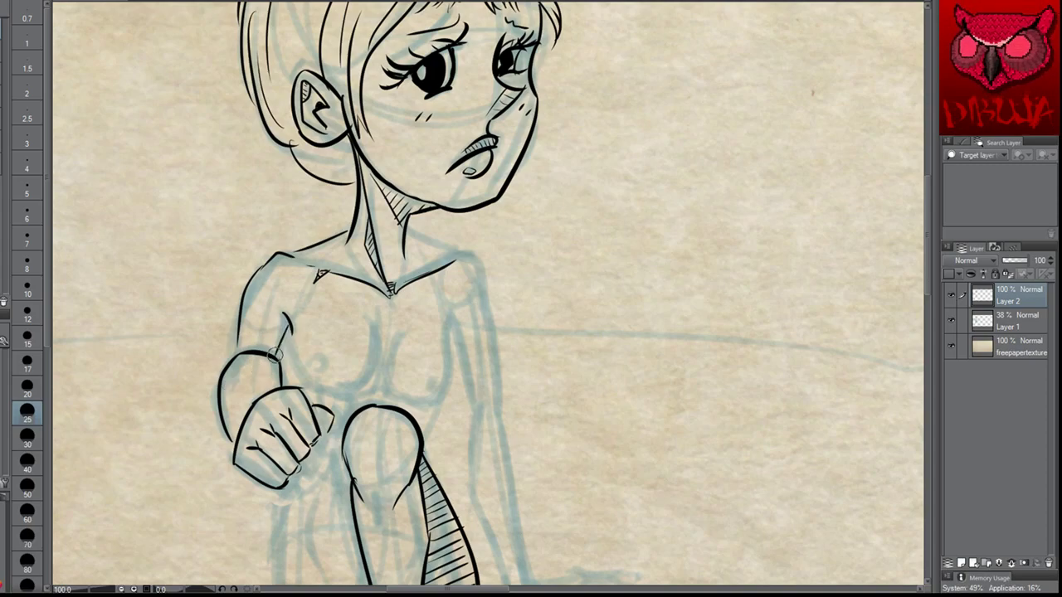
Ink the inner edge of the upper arm from the armpit down to the bent elbow
left_click_drag(285, 317, 276, 360)
key("ctrl+z")
key("ctrl+z")
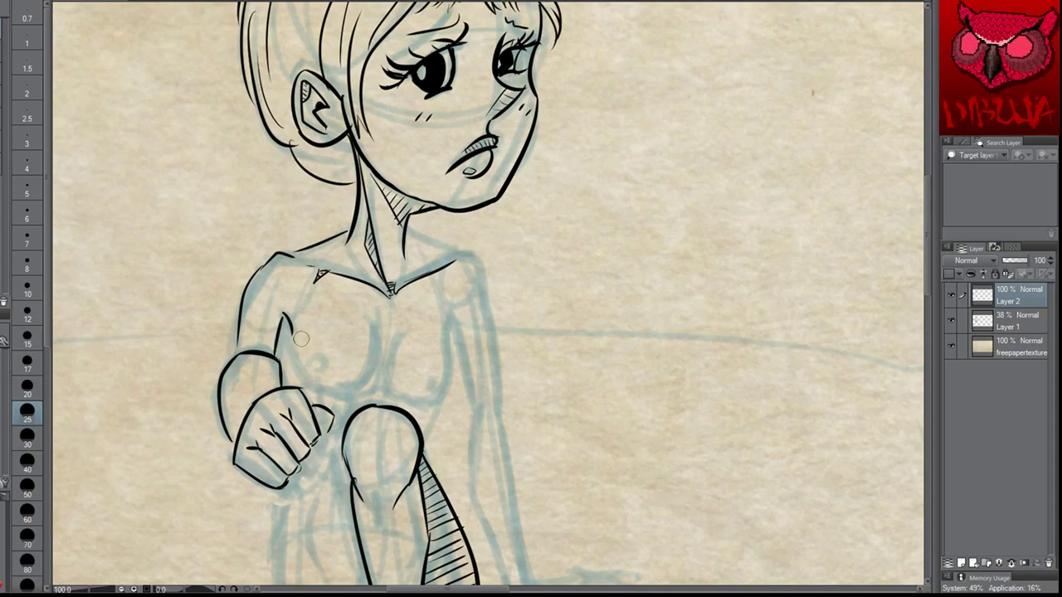
left_click_drag(288, 324, 349, 380)
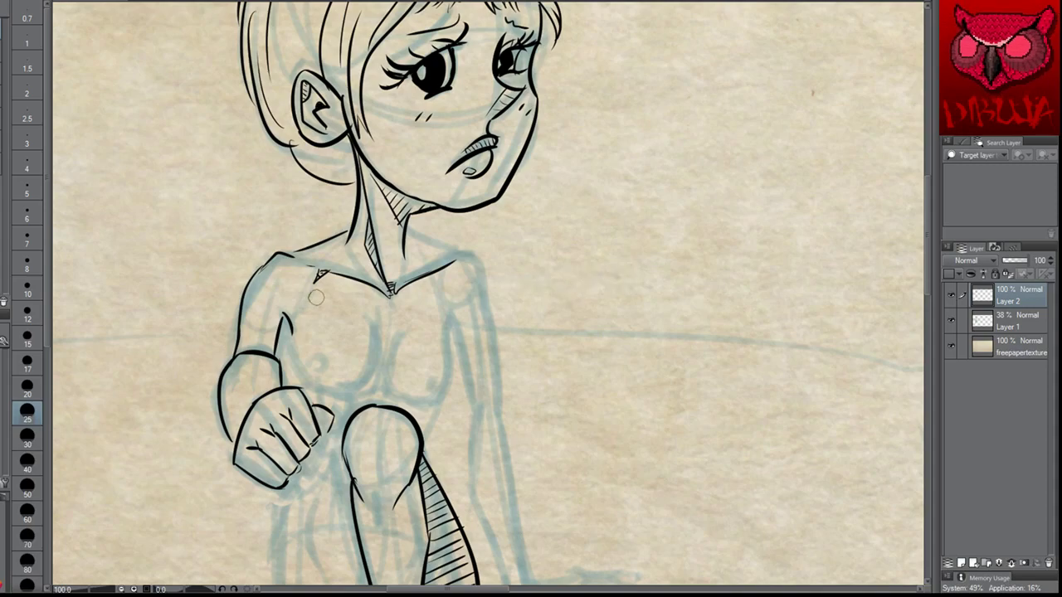
Hatch the shadow wedge at the inner elbow and add small shading details to the fist's fingers
left_click_drag(260, 353, 282, 312)
key("ctrl+z")
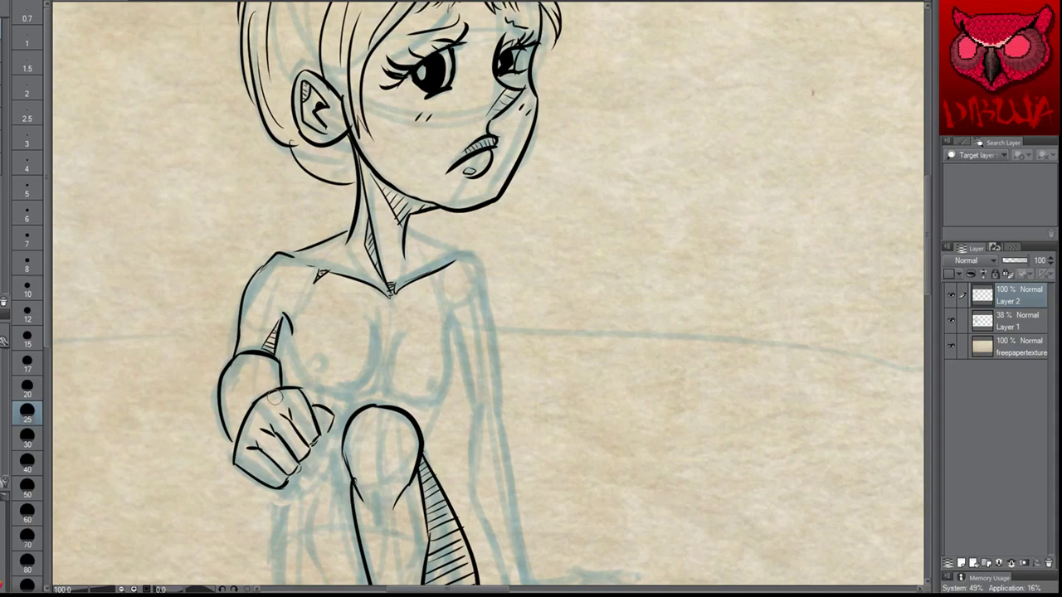
mouse_move(225, 418)
left_mouse_down()
mouse_move(246, 422)
mouse_move(234, 432)
left_mouse_up()
key("ctrl+z")
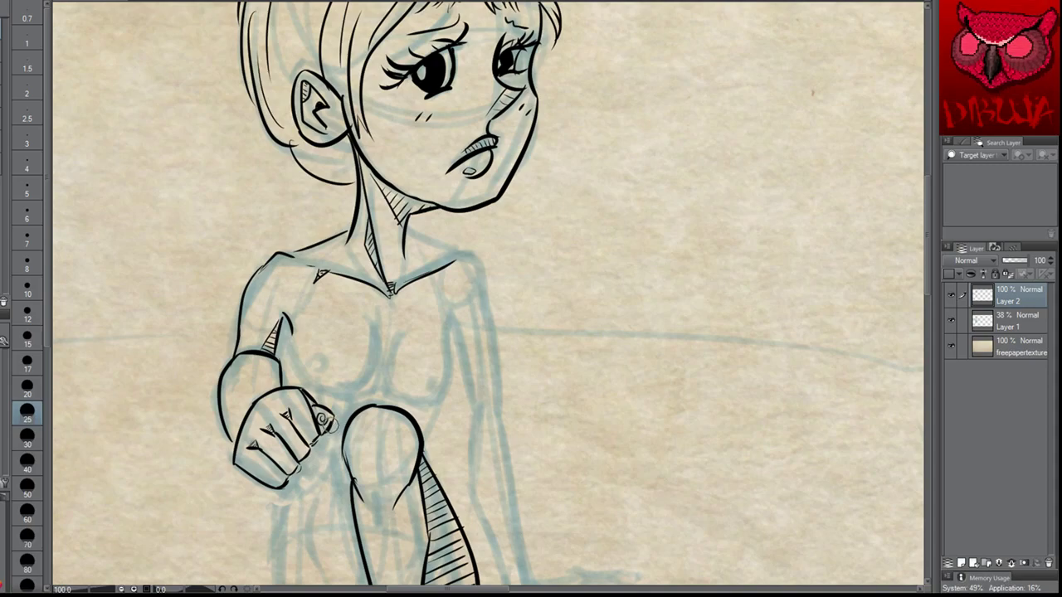
Add short hatched shading on both sides just below the raised knee
mouse_move(560, 381)
left_mouse_down()
mouse_move(587, 164)
mouse_move(500, 235)
mouse_move(560, 302)
left_mouse_up()
mouse_move(365, 422)
left_mouse_down()
mouse_move(382, 442)
mouse_move(354, 417)
mouse_move(398, 424)
mouse_move(406, 409)
mouse_move(419, 455)
left_mouse_up()
mouse_move(408, 404)
left_mouse_down()
mouse_move(418, 459)
mouse_move(424, 427)
left_mouse_up()
left_click_drag(414, 426, 420, 413)
left_click_drag(410, 413, 418, 400)
key("ctrl+z")
key("ctrl+z")
key("ctrl+z")
key("ctrl+z")
key("ctrl+z")
key("ctrl+z")
left_click_drag(412, 413, 421, 413)
mouse_move(414, 428)
left_mouse_down()
mouse_move(465, 116)
mouse_move(382, 235)
left_mouse_up()
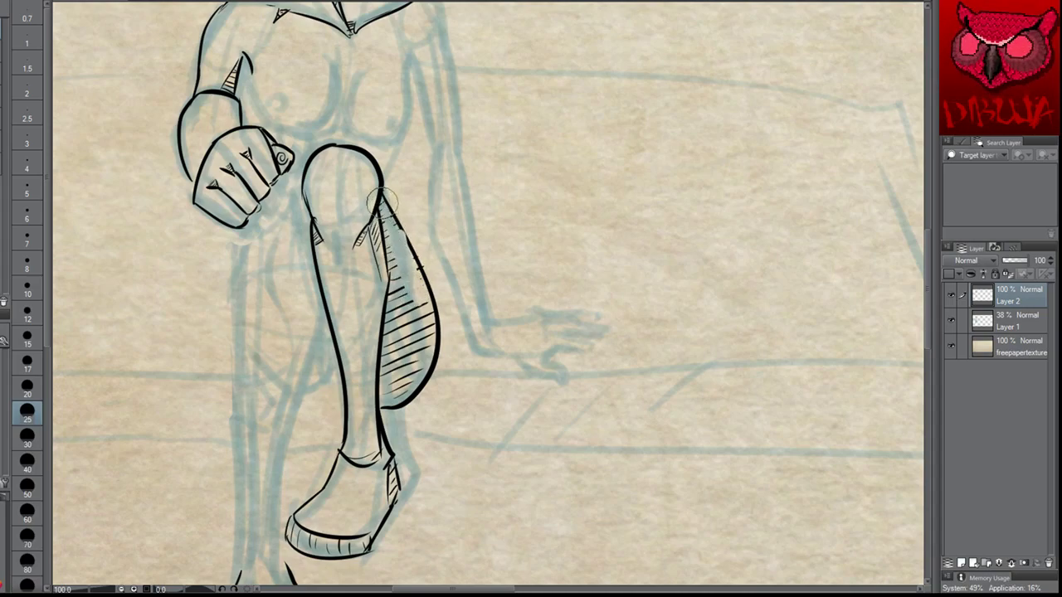
Erase the hatching from the back of the raised thigh and clean up the lines below the knee
mouse_move(409, 289)
left_mouse_down()
mouse_move(399, 304)
mouse_move(400, 282)
mouse_move(423, 343)
left_mouse_up()
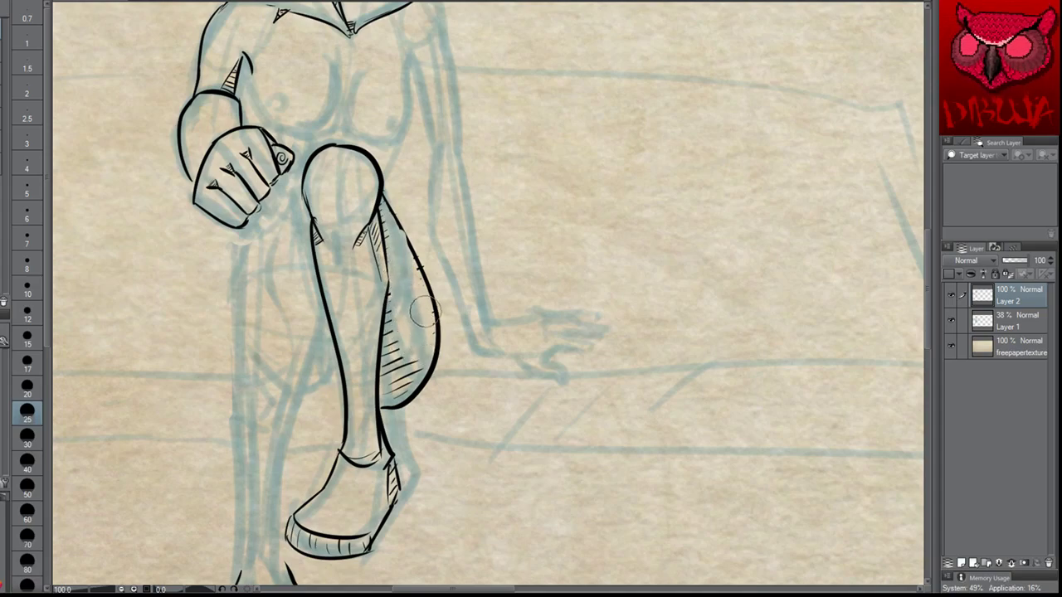
mouse_move(425, 325)
left_mouse_down()
mouse_move(406, 292)
mouse_move(390, 349)
mouse_move(388, 328)
mouse_move(392, 312)
mouse_move(398, 346)
mouse_move(391, 363)
mouse_move(387, 342)
mouse_move(387, 371)
mouse_move(417, 363)
left_mouse_up()
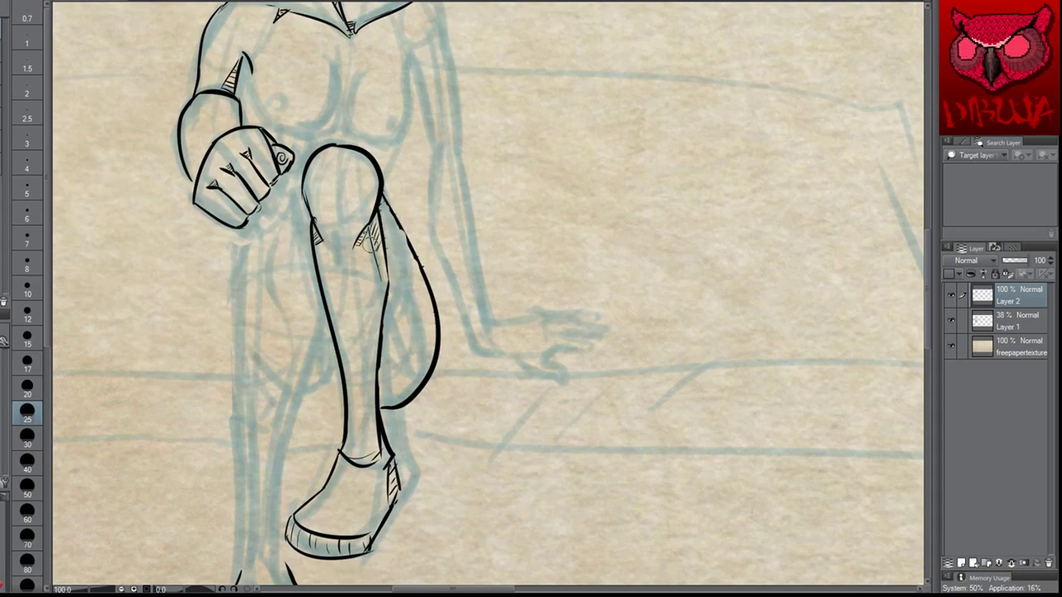
left_click_drag(318, 243, 312, 244)
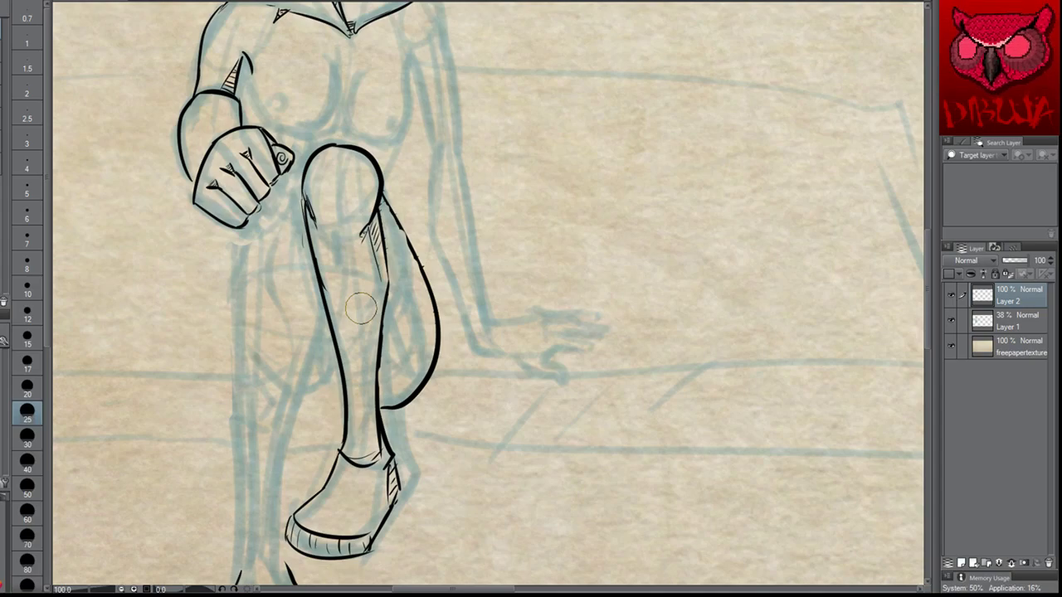
mouse_move(373, 249)
left_mouse_down()
mouse_move(455, 408)
mouse_move(455, 511)
mouse_move(473, 190)
left_mouse_up()
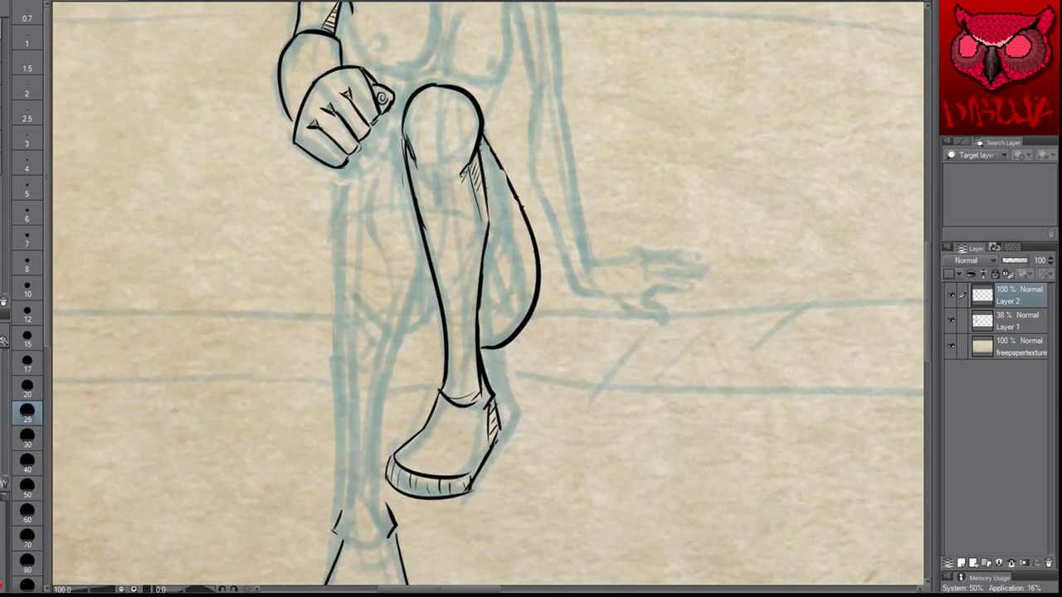
mouse_move(432, 398)
left_mouse_down()
mouse_move(512, 199)
mouse_move(453, 298)
mouse_move(431, 417)
left_mouse_up()
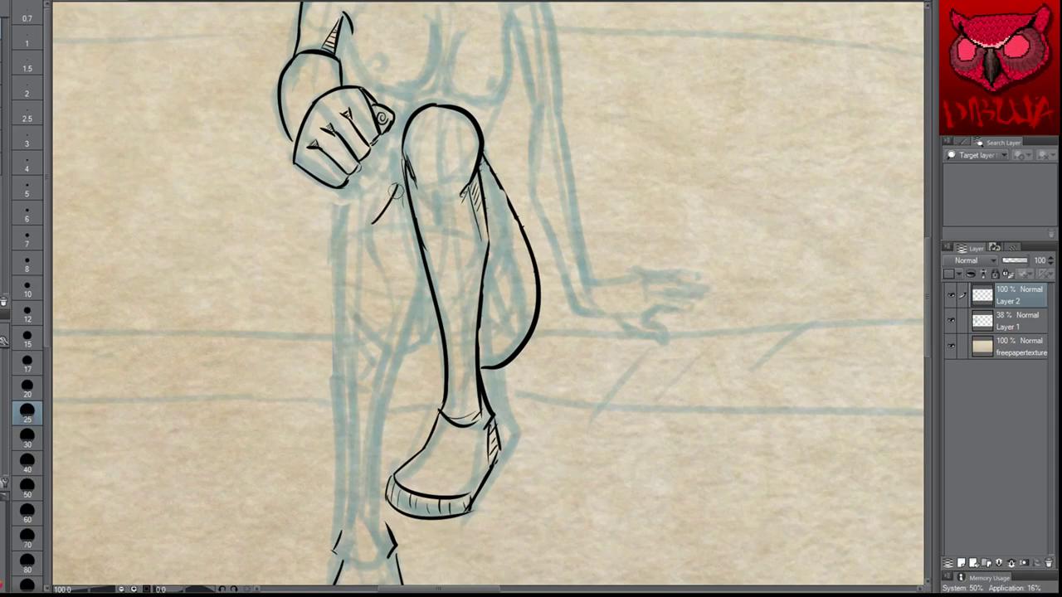
key("ctrl+z")
mouse_move(417, 110)
left_mouse_down()
mouse_move(364, 116)
mouse_move(359, 106)
left_mouse_up()
key("ctrl+z")
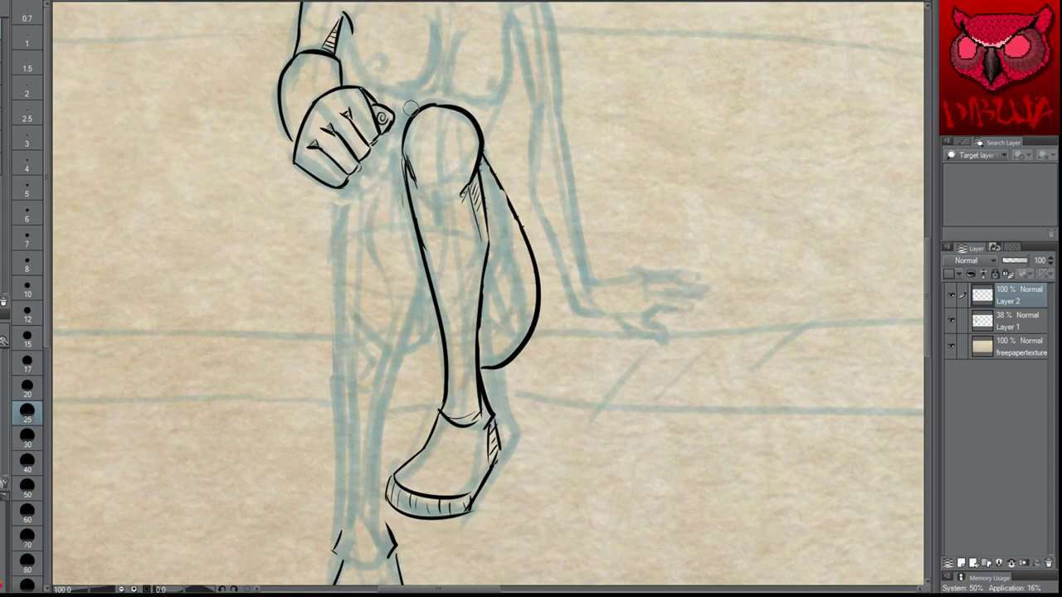
Ink the thigh curve between the fist and the raised knee, and add a hatched shadow wedge beneath it
left_click_drag(403, 127, 364, 98)
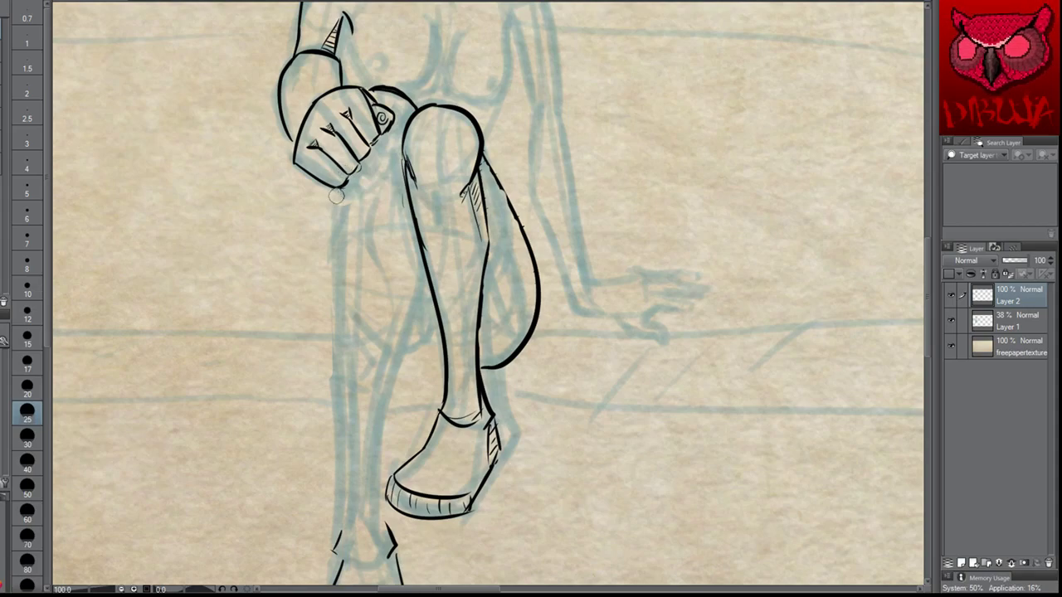
left_click_drag(397, 164, 380, 192)
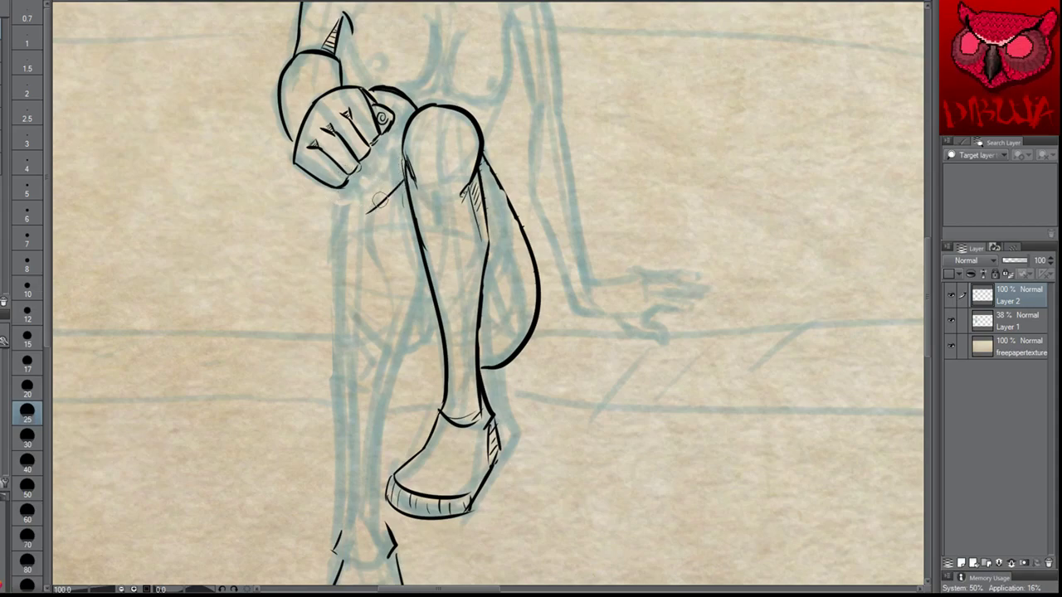
mouse_move(402, 178)
left_mouse_down()
mouse_move(369, 206)
mouse_move(409, 201)
mouse_move(386, 201)
left_mouse_up()
left_click_drag(397, 186, 397, 202)
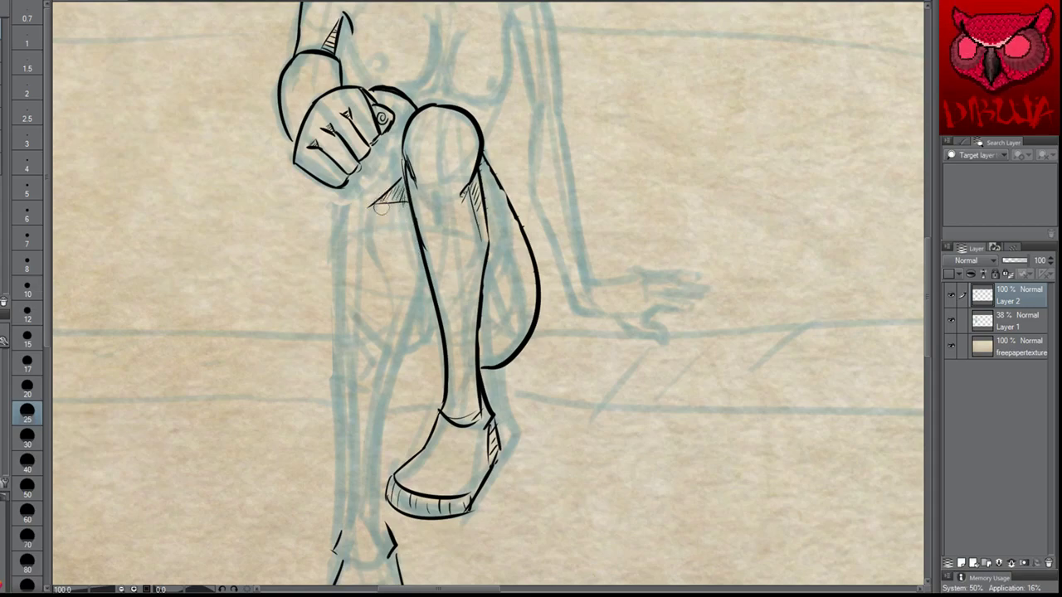
left_click_drag(338, 182, 334, 429)
key("ctrl+z")
key("ctrl+z")
left_click_drag(337, 188, 354, 445)
key("ctrl+z")
left_click_drag(339, 190, 336, 501)
key("ctrl+z")
key("ctrl+minus")
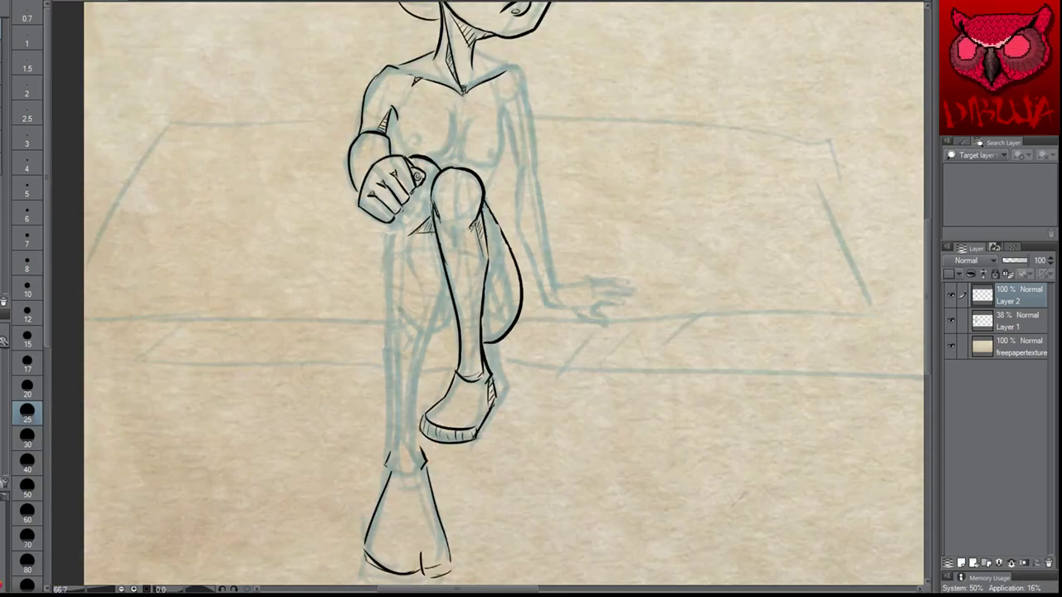
left_click_drag(514, 266, 489, 279)
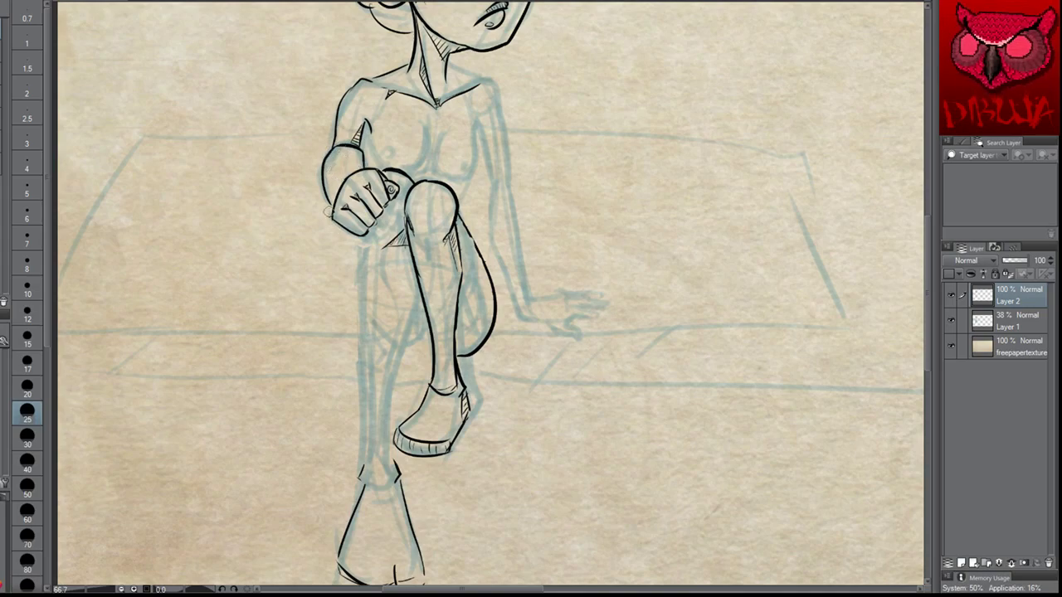
mouse_move(389, 216)
left_mouse_down()
mouse_move(315, 471)
mouse_move(315, 412)
mouse_move(403, 365)
left_mouse_up()
key("ctrl+plus")
left_click_drag(602, 450, 617, 151)
left_click_drag(331, 132, 331, 219)
key("ctrl+z")
mouse_move(333, 133)
left_mouse_down()
mouse_move(347, 246)
mouse_move(342, 299)
left_mouse_up()
key("ctrl+z")
key("ctrl+z")
left_click_drag(331, 131, 341, 394)
key("ctrl+z")
left_click_drag(332, 130, 342, 483)
key("ctrl+z")
left_click_drag(332, 129, 328, 482)
key("ctrl+z")
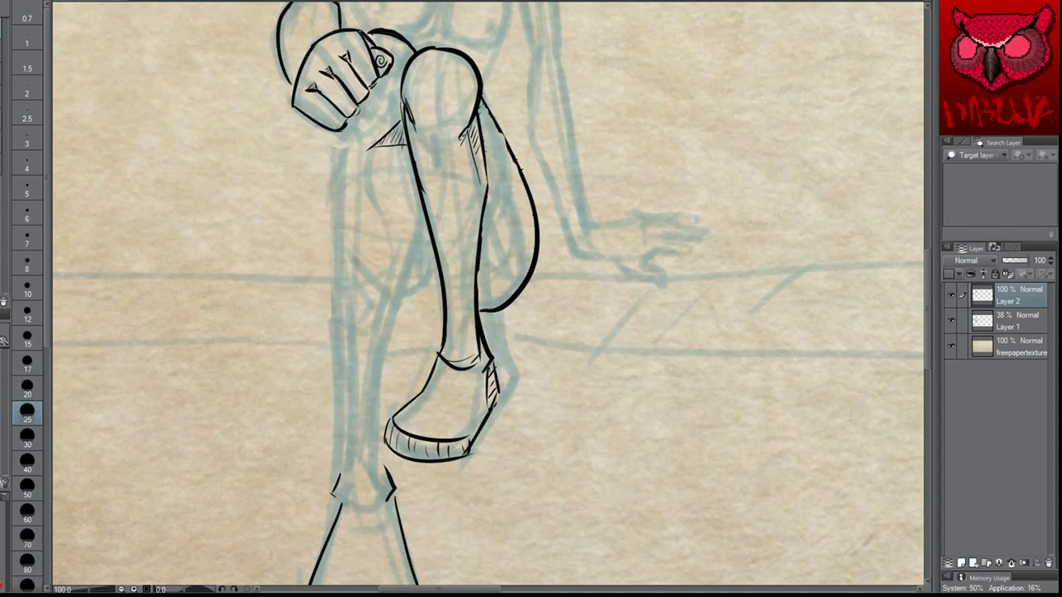
key("ctrl+minus")
key("ctrl+minus")
key("ctrl+z")
left_click_drag(411, 223, 416, 390)
key("ctrl+z")
key("ctrl+z")
key("ctrl+minus")
left_click_drag(439, 242, 444, 364)
key("ctrl+z")
key("ctrl+z")
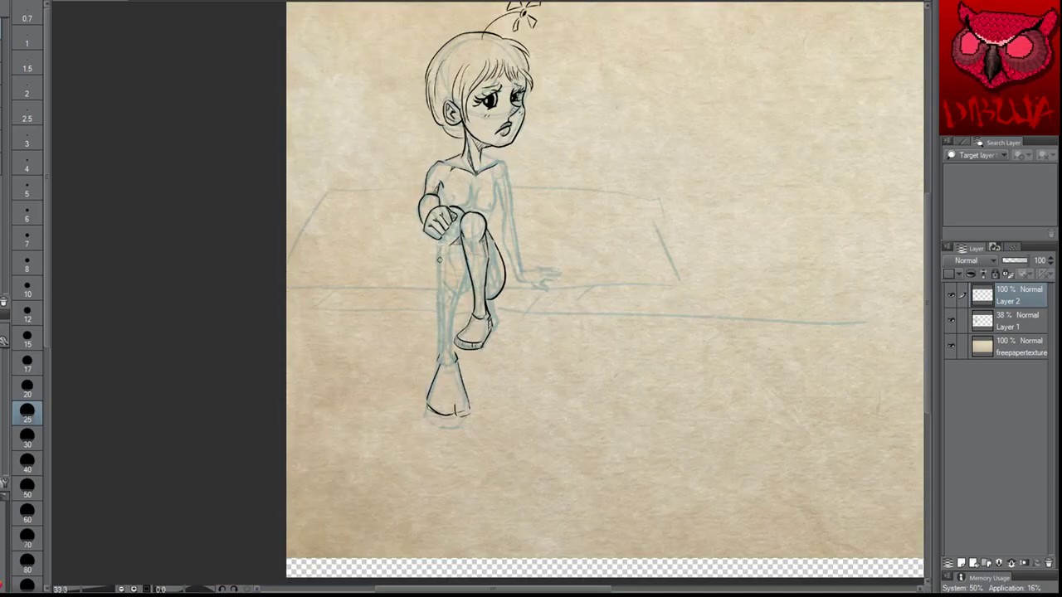
mouse_move(436, 235)
left_mouse_down()
mouse_move(442, 368)
mouse_move(439, 357)
left_mouse_up()
key("ctrl+z")
key("ctrl+z")
key("ctrl+z")
left_click_drag(436, 238, 438, 351)
key("ctrl+z")
key("ctrl+plus")
key("ctrl+plus")
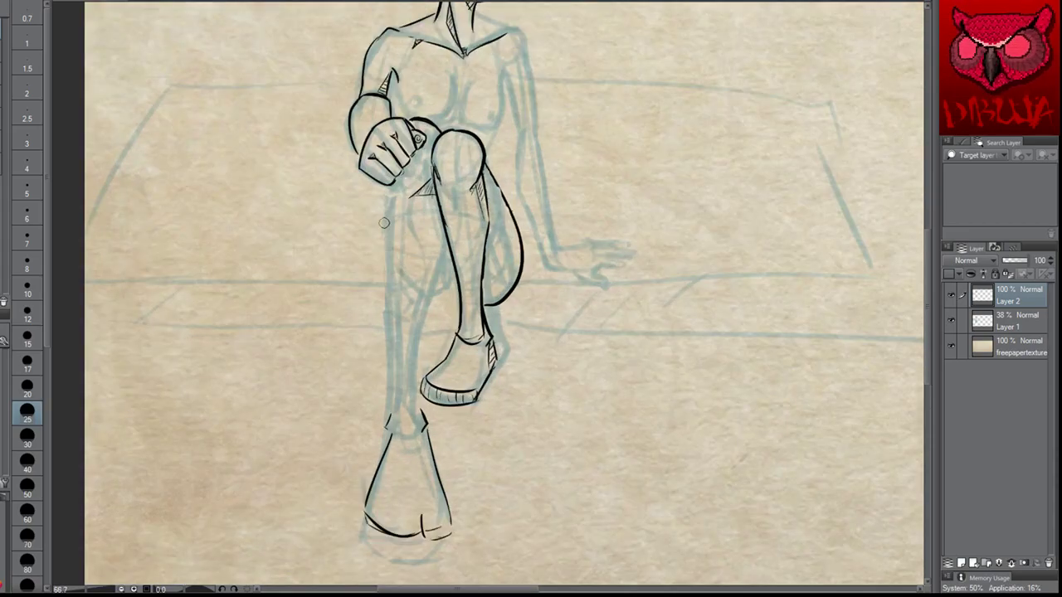
left_click_drag(383, 193, 385, 390)
key("ctrl+z")
left_click_drag(388, 176, 392, 433)
key("ctrl+z")
key("ctrl+z")
key("ctrl+z")
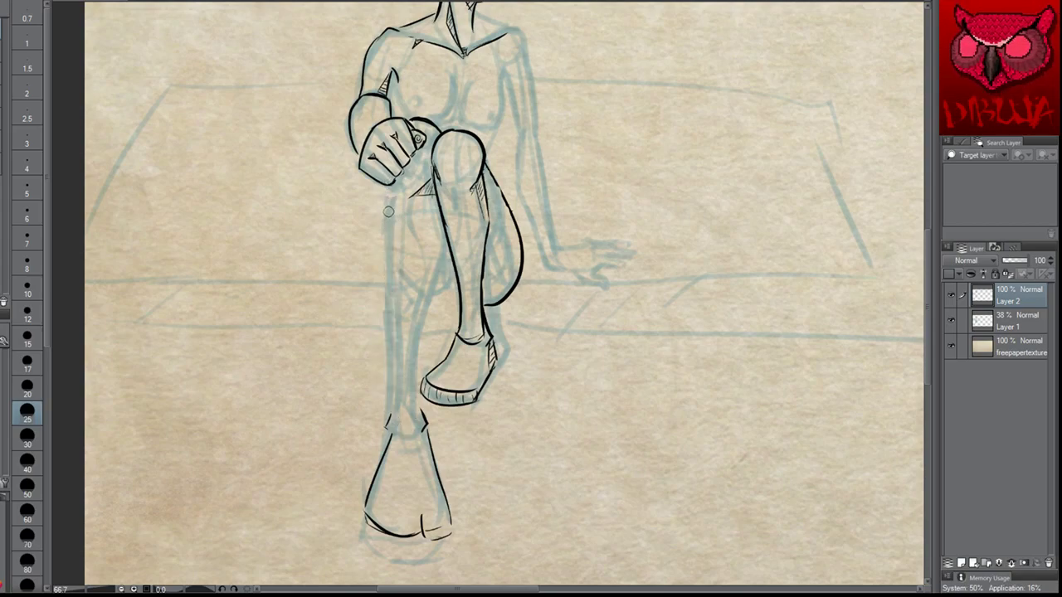
Ink the outer edge of the lowered leg from beneath the fist down to the ankle
mouse_move(384, 185)
left_mouse_down()
mouse_move(394, 452)
mouse_move(388, 207)
mouse_move(390, 433)
left_mouse_up()
key("ctrl+z")
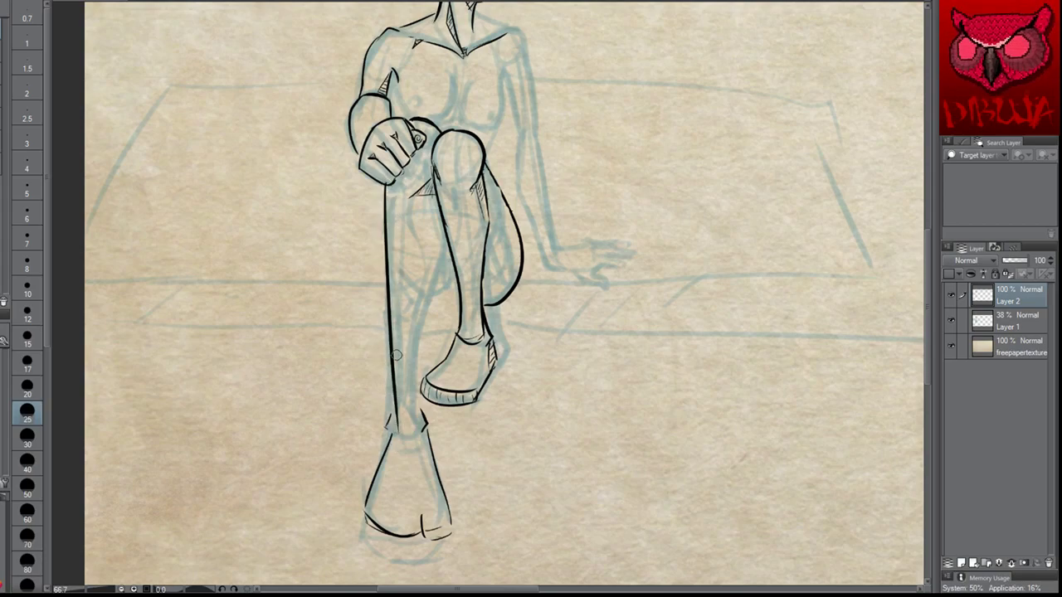
key("ctrl+z")
mouse_move(447, 241)
left_mouse_down()
mouse_move(406, 382)
mouse_move(415, 375)
left_mouse_up()
key("ctrl+z")
left_click_drag(451, 240, 407, 430)
key("ctrl+z")
left_click_drag(453, 239, 419, 410)
key("ctrl+z")
left_click_drag(452, 246, 426, 428)
key("ctrl+z")
left_click_drag(453, 244, 419, 422)
key("ctrl+z")
key("ctrl+z")
mouse_move(453, 255)
left_mouse_down()
mouse_move(421, 415)
mouse_move(425, 383)
left_mouse_up()
key("ctrl+z")
mouse_move(453, 261)
left_mouse_down()
mouse_move(430, 301)
mouse_move(415, 438)
left_mouse_up()
key("ctrl+z")
left_click_drag(453, 253, 422, 319)
key("ctrl+z")
mouse_move(453, 254)
left_mouse_down()
mouse_move(433, 300)
mouse_move(421, 421)
left_mouse_up()
key("ctrl+z")
left_click_drag(426, 305, 417, 418)
key("ctrl+z")
key("ctrl+z")
key("ctrl+z")
Ink the lowered leg's inner contour from behind the raised shin down to below the knee
left_click_drag(446, 236, 418, 329)
key("ctrl+z")
left_click_drag(444, 228, 418, 322)
key("ctrl+z")
mouse_move(445, 229)
left_mouse_down()
mouse_move(425, 287)
mouse_move(414, 421)
left_mouse_up()
key("ctrl+z")
Continue the lowered leg's inner contour along the calf down to the ankle
left_click_drag(427, 291, 422, 421)
key("ctrl+z")
key("ctrl+z")
left_click_drag(430, 284, 419, 419)
key("ctrl+z")
left_click_drag(429, 282, 420, 436)
key("ctrl+z")
left_click_drag(428, 286, 422, 428)
key("ctrl+z")
left_click_drag(428, 287, 420, 410)
key("ctrl+z")
mouse_move(428, 287)
left_mouse_down()
mouse_move(424, 325)
mouse_move(378, 406)
mouse_move(396, 403)
mouse_move(391, 391)
mouse_move(391, 439)
left_mouse_up()
Rework the lower outer edge of the lowered leg just above the ankle
key("ctrl+z")
key("ctrl+z")
key("ctrl+z")
mouse_move(390, 378)
left_mouse_down()
mouse_move(386, 438)
mouse_move(386, 427)
left_mouse_up()
key("ctrl+z")
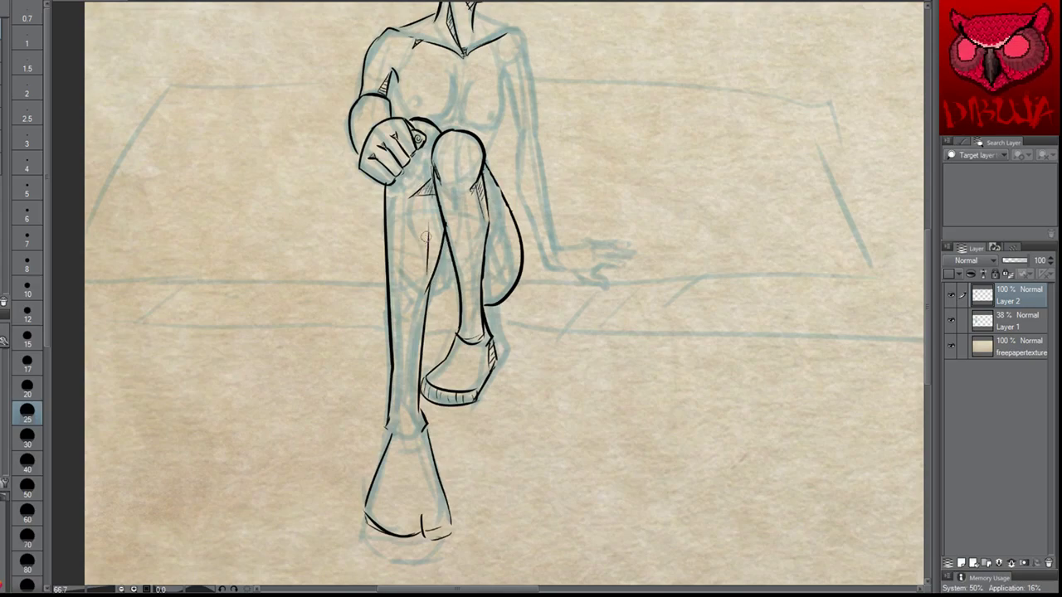
Add a thin vertical contour line inside the lowered leg near the knee
left_click_drag(426, 271, 428, 232)
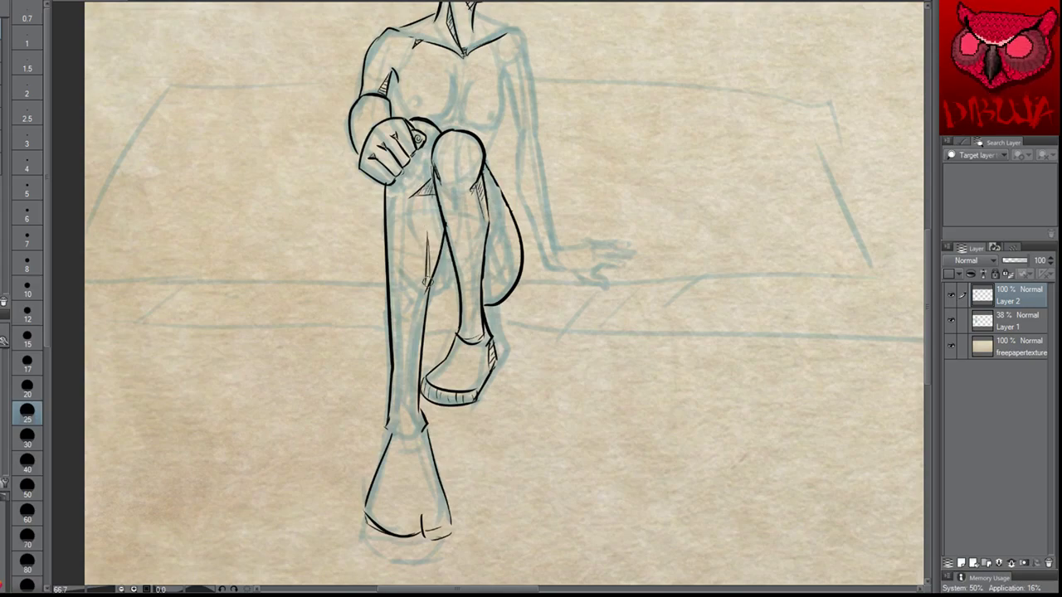
key("ctrl+z")
key("ctrl+z")
left_click_drag(424, 289, 427, 224)
key("ctrl+z")
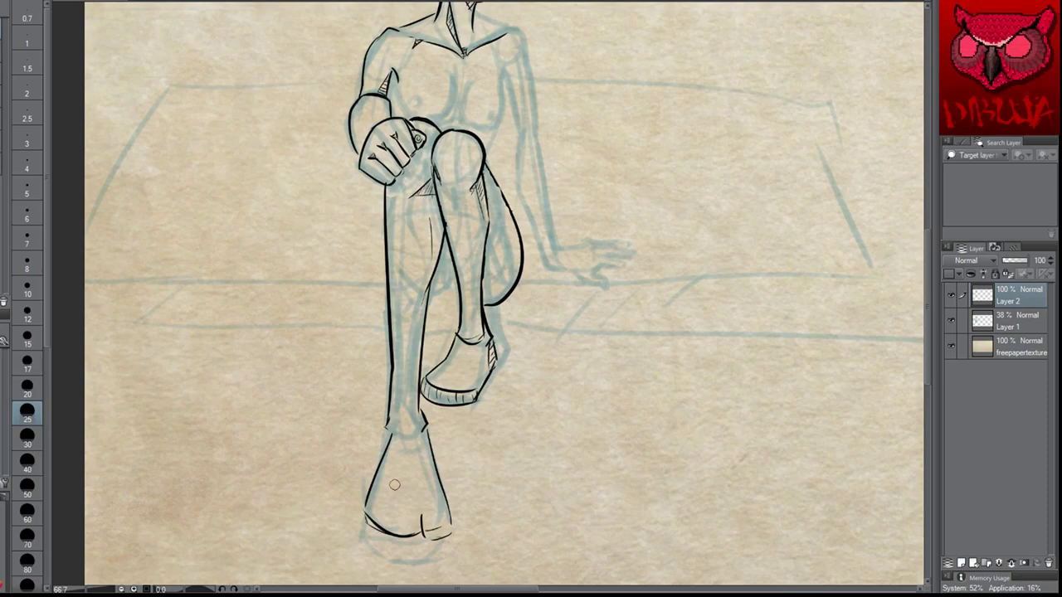
Erase the inked shoe outline of the lowered foot, leaving the blue sketch beneath it
mouse_move(369, 513)
left_mouse_down()
mouse_move(392, 529)
mouse_move(374, 522)
mouse_move(411, 517)
mouse_move(445, 485)
mouse_move(445, 515)
mouse_move(433, 439)
mouse_move(387, 507)
mouse_move(437, 521)
left_mouse_up()
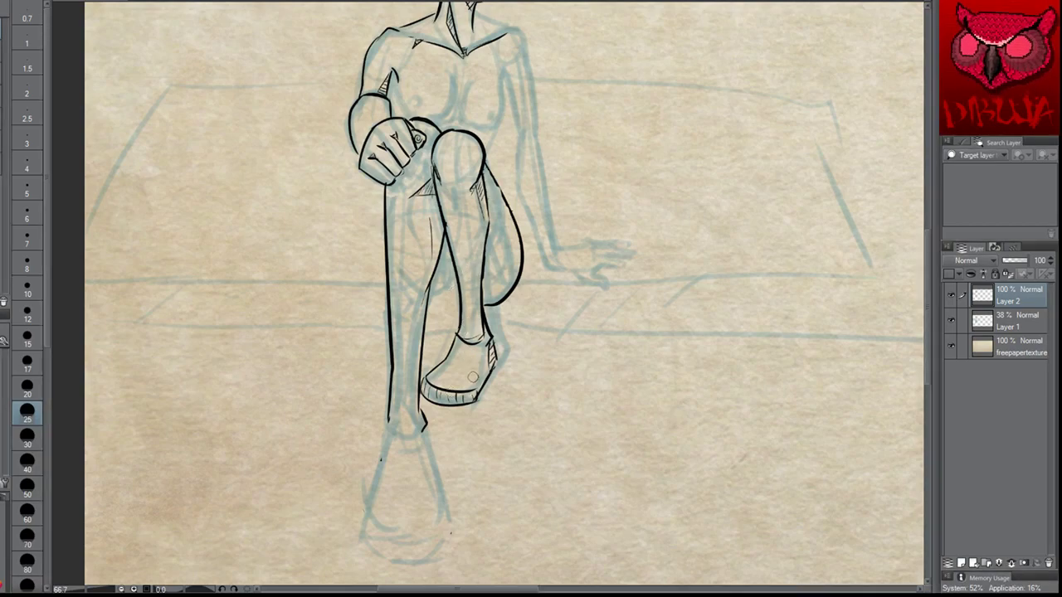
mouse_move(461, 391)
left_mouse_down()
mouse_move(486, 344)
mouse_move(463, 390)
left_mouse_up()
key("ctrl+z")
key("ctrl+z")
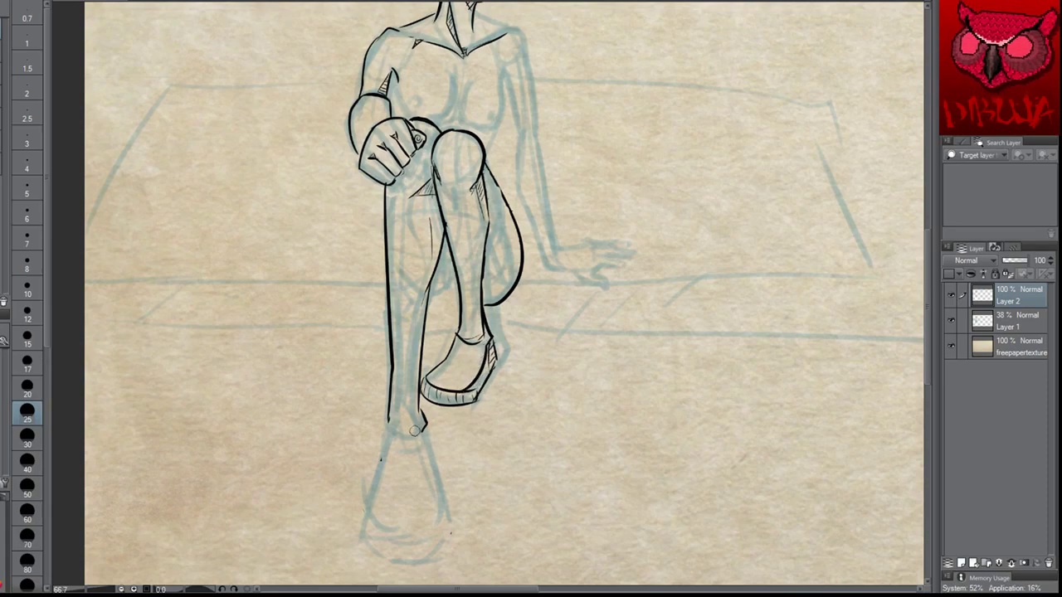
Ink the outer ankle contour at the base of the lowered leg
left_click_drag(392, 433, 368, 516)
key("ctrl+z")
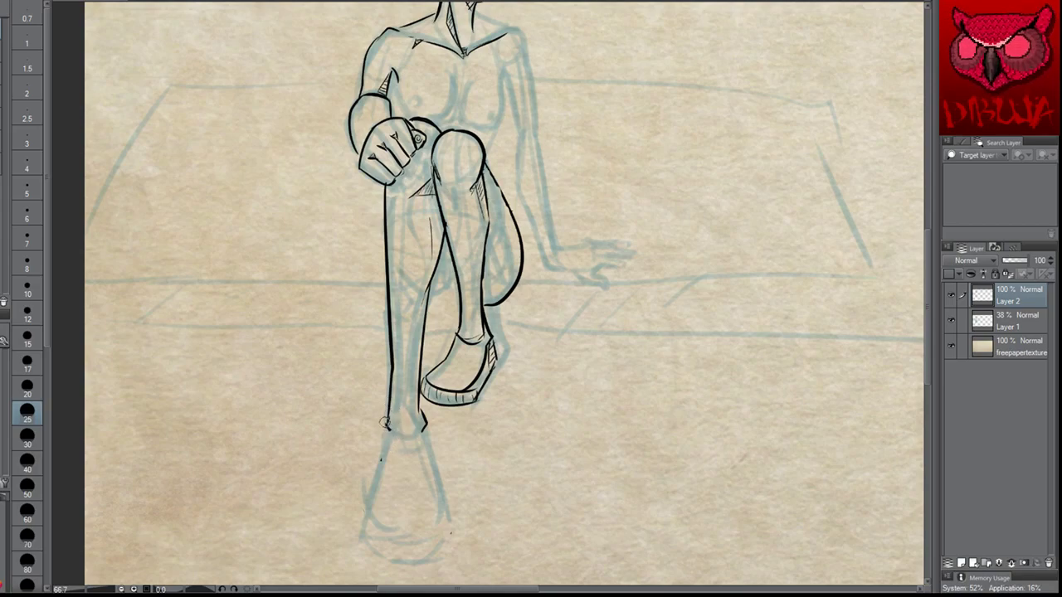
left_click_drag(387, 416, 389, 432)
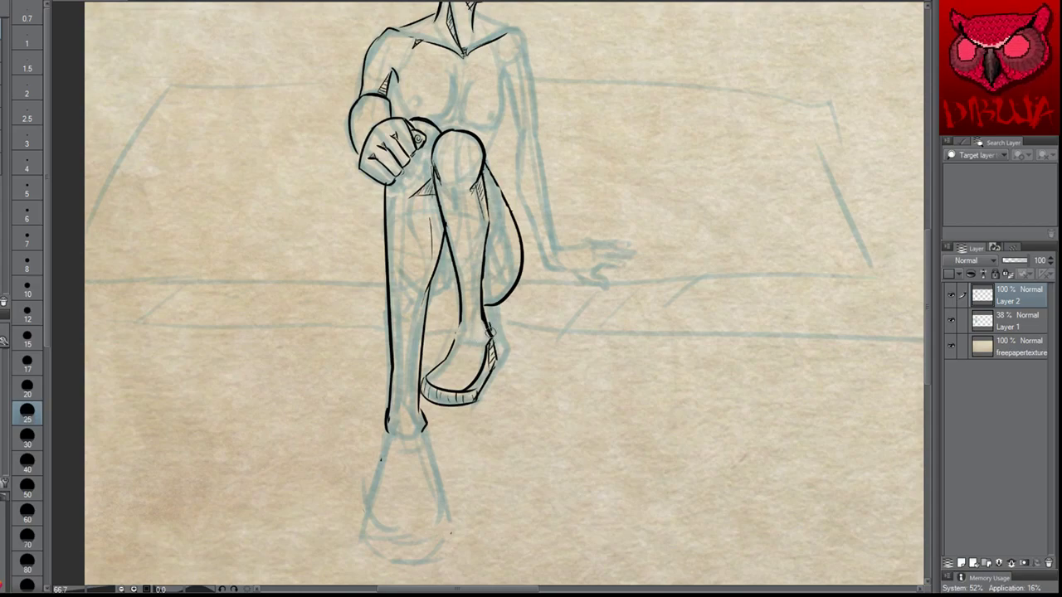
Ink the ankle contour of the raised foot and the curved opening of its shoe
left_click_drag(490, 331, 488, 342)
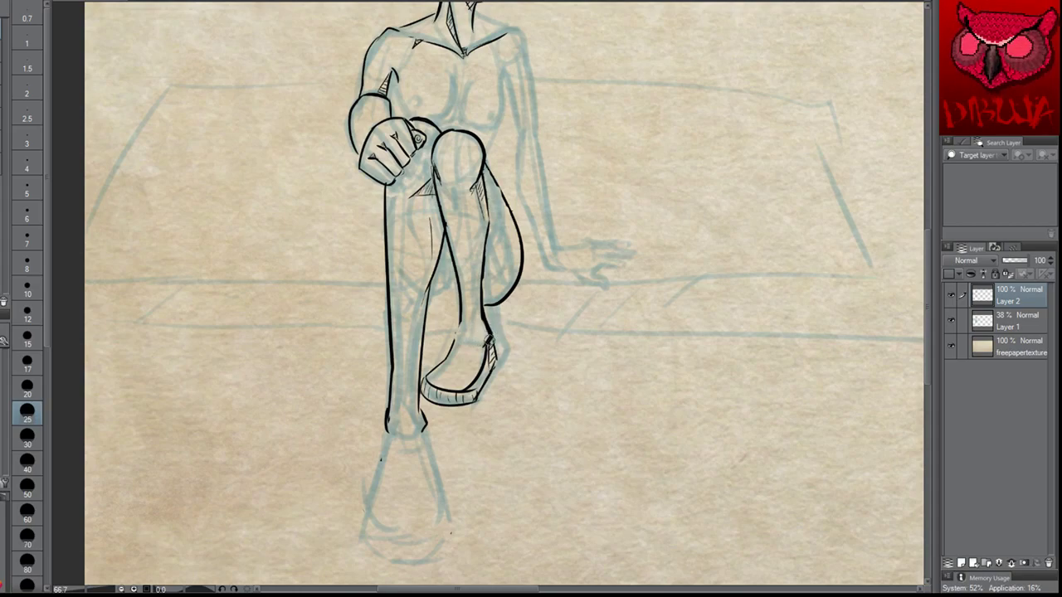
left_click_drag(450, 358, 485, 355)
key("ctrl+z")
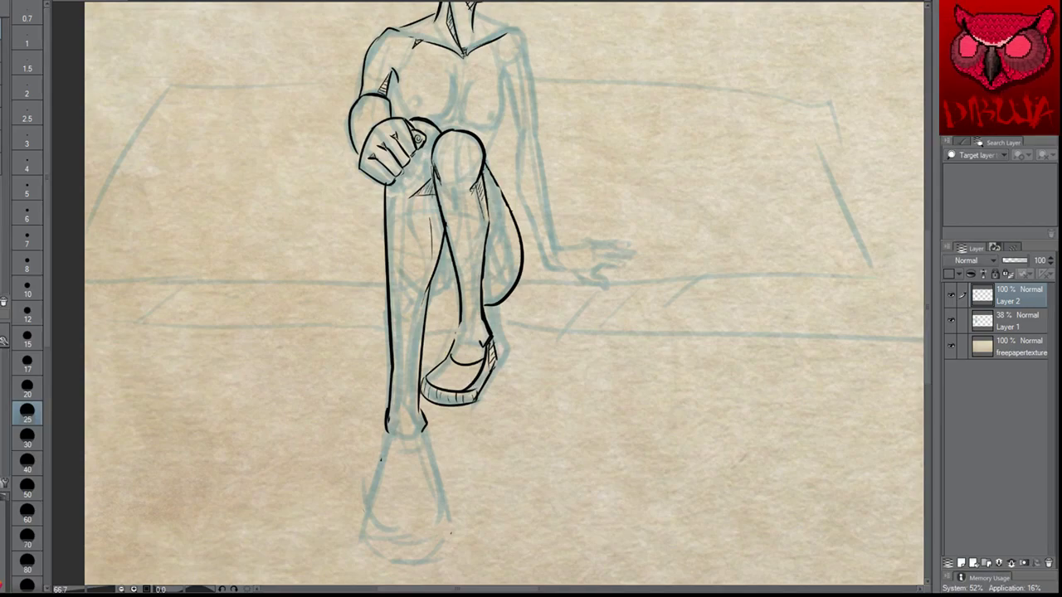
Redraw the curved opening of the raised foot's shoe as a single arc across the instep
key("ctrl+z")
mouse_move(449, 359)
left_mouse_down()
mouse_move(472, 357)
mouse_move(465, 353)
mouse_move(481, 367)
left_mouse_up()
key("ctrl+z")
key("ctrl+z")
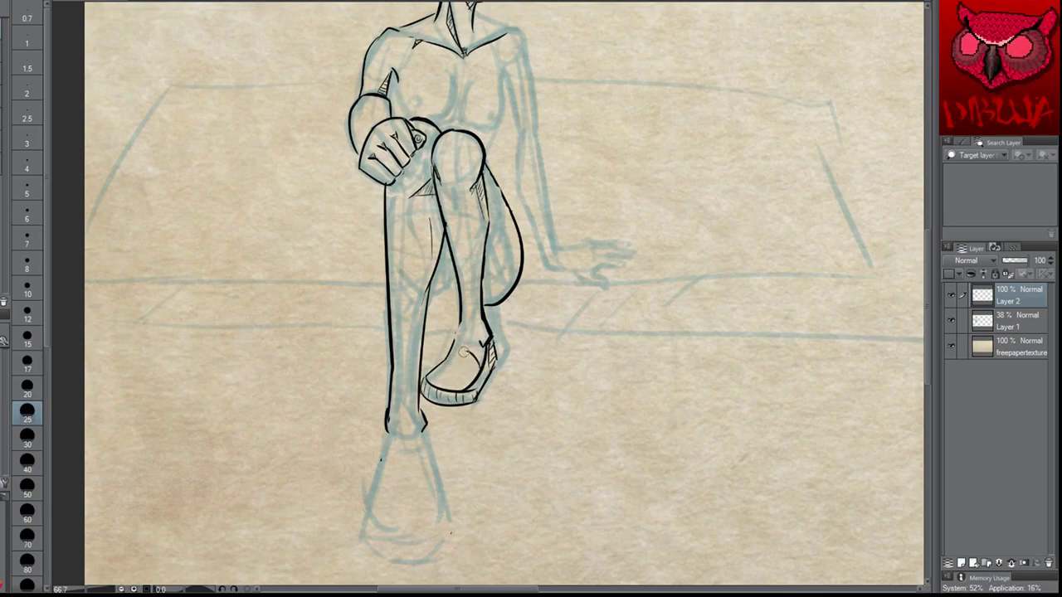
mouse_move(483, 373)
left_mouse_down()
mouse_move(464, 355)
mouse_move(446, 359)
left_mouse_up()
key("ctrl+z")
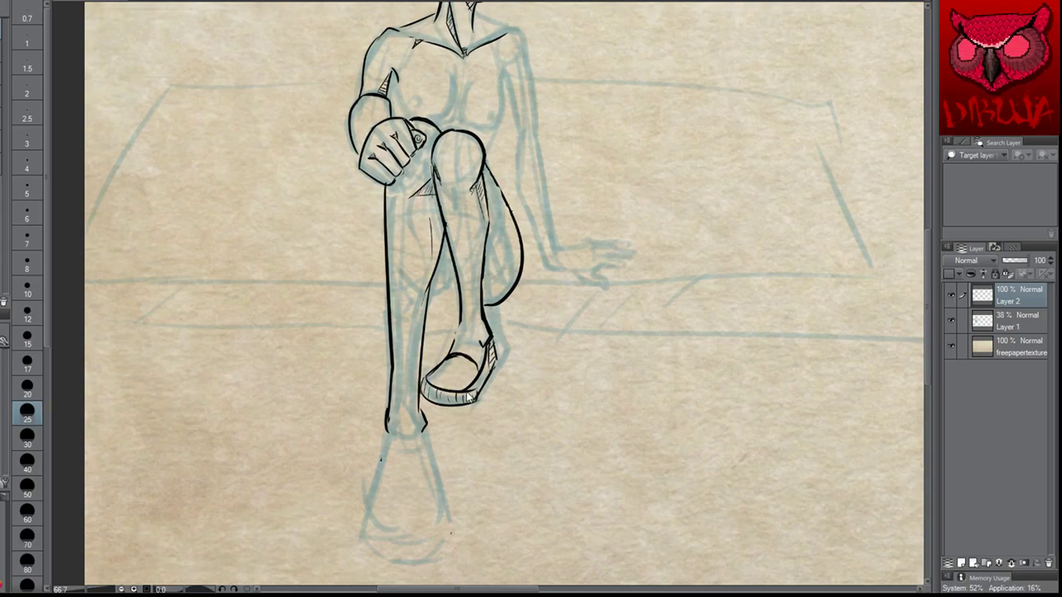
key("ctrl+z")
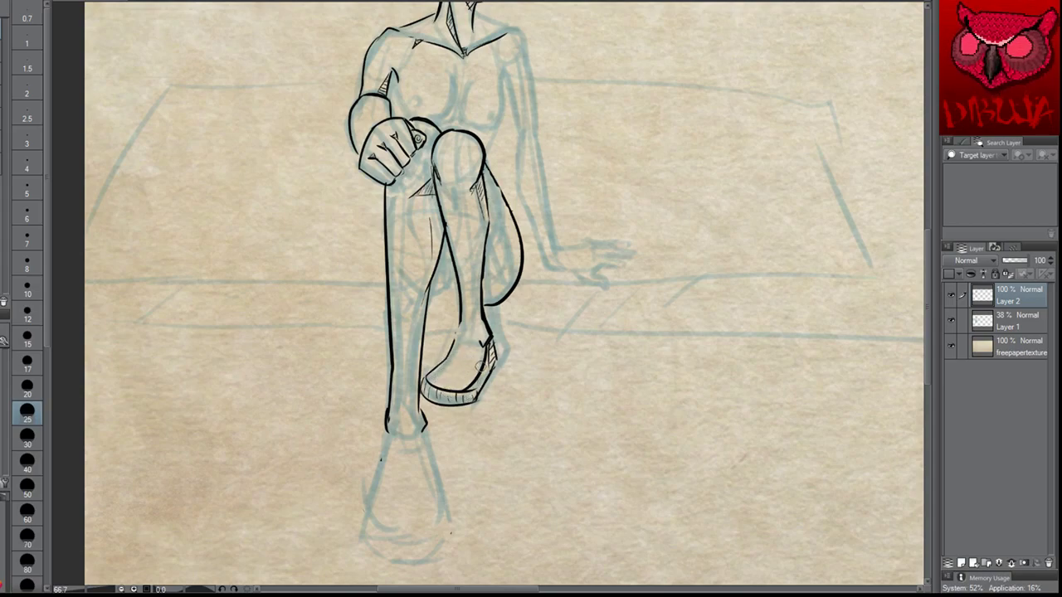
key("ctrl+z")
left_click_drag(477, 365, 450, 357)
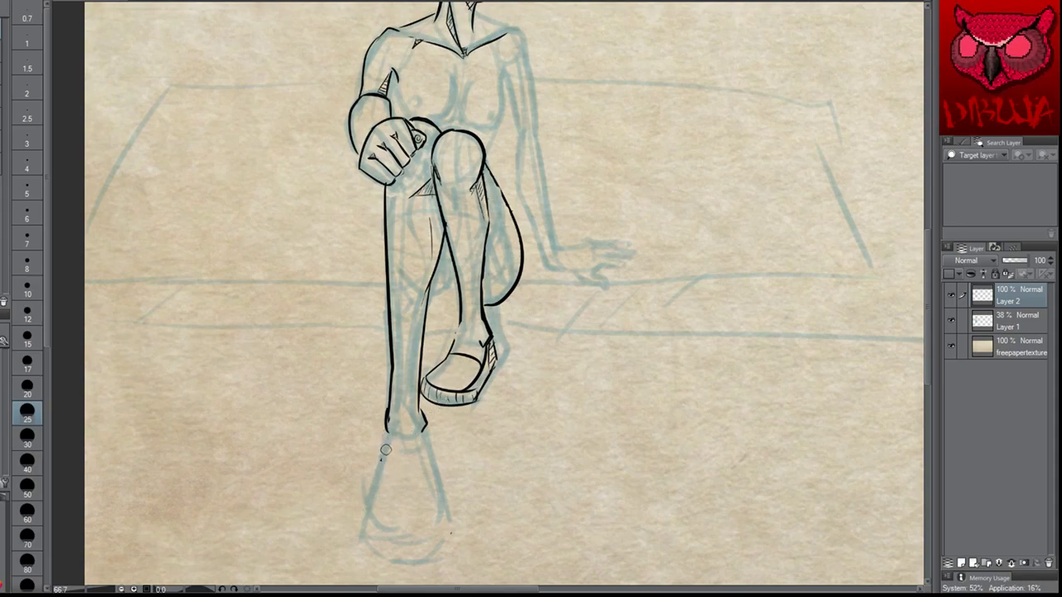
Ink the flared outline of the lowered foot's shoe from the ankle down to a slightly curved toe edge
mouse_move(387, 431)
left_mouse_down()
mouse_move(379, 530)
mouse_move(438, 528)
left_mouse_up()
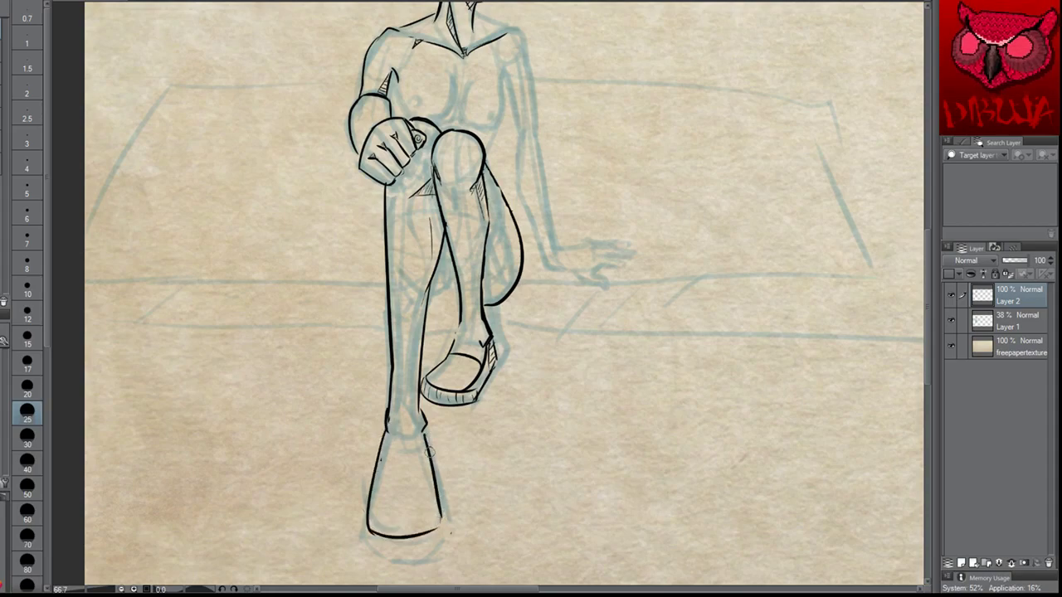
left_click_drag(423, 432, 446, 525)
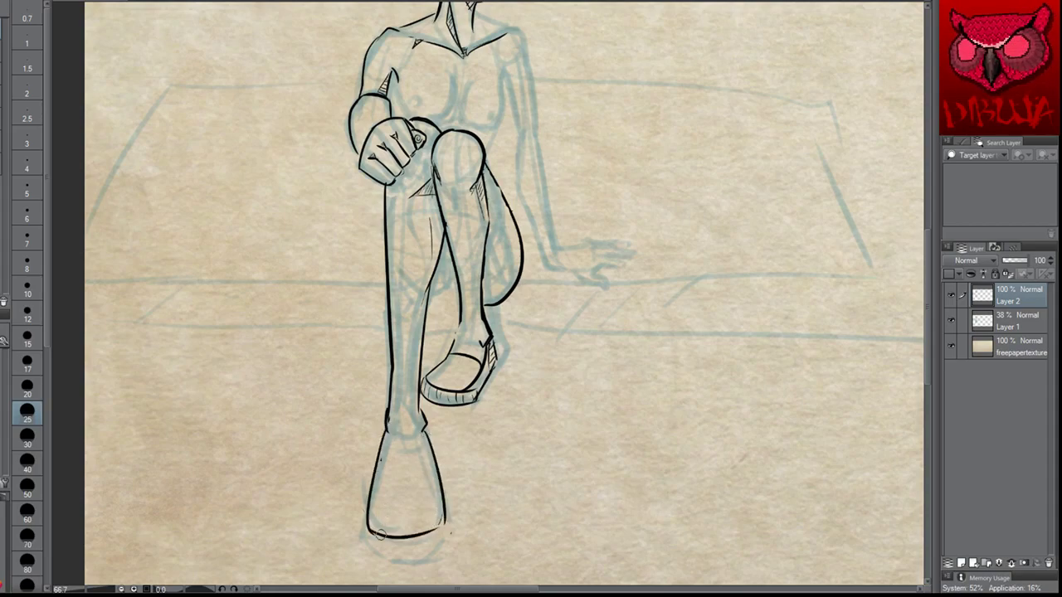
key("ctrl+z")
Ink a curved sole under the lowered shoe's toe and fill it with short vertical ridge lines
mouse_move(371, 536)
left_mouse_down()
mouse_move(413, 548)
mouse_move(370, 534)
mouse_move(389, 547)
mouse_move(373, 539)
mouse_move(440, 533)
mouse_move(383, 553)
left_mouse_up()
key("ctrl+z")
key("ctrl+z")
mouse_move(445, 526)
left_mouse_down()
mouse_move(408, 555)
mouse_move(374, 541)
mouse_move(387, 558)
mouse_move(406, 555)
mouse_move(389, 548)
mouse_move(381, 553)
mouse_move(438, 552)
mouse_move(384, 554)
mouse_move(428, 546)
mouse_move(391, 553)
left_mouse_up()
key("ctrl+z")
key("ctrl+z")
key("ctrl+z")
key("ctrl+z")
mouse_move(404, 537)
left_mouse_down()
mouse_move(405, 554)
mouse_move(414, 552)
left_mouse_up()
mouse_move(426, 534)
left_mouse_down()
mouse_move(423, 551)
mouse_move(433, 544)
left_mouse_up()
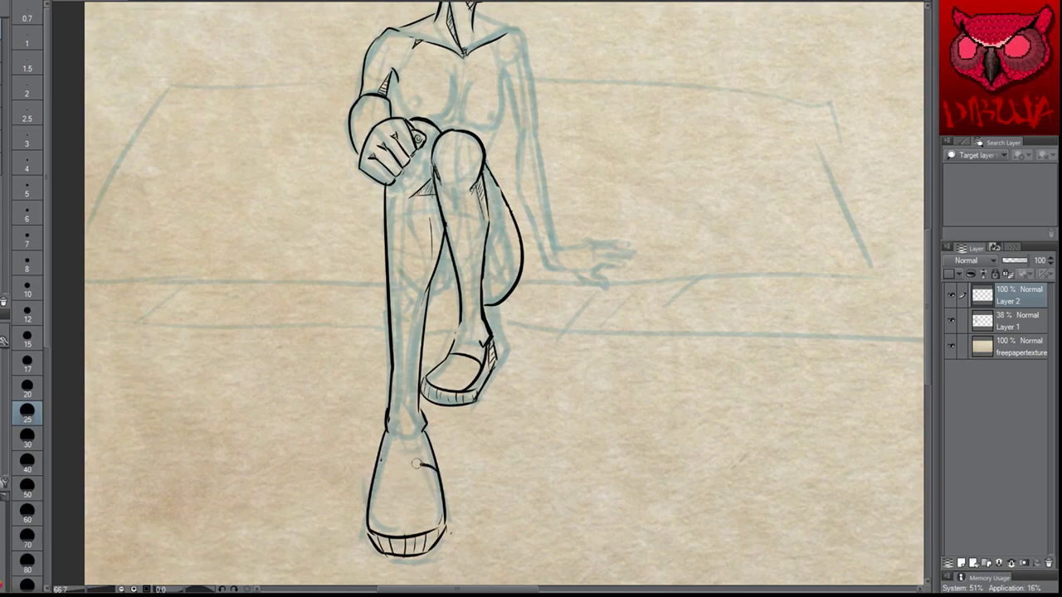
mouse_move(374, 480)
left_mouse_down()
mouse_move(432, 475)
mouse_move(372, 480)
mouse_move(430, 462)
mouse_move(421, 456)
mouse_move(379, 462)
mouse_move(436, 476)
mouse_move(379, 461)
mouse_move(437, 473)
mouse_move(377, 470)
mouse_move(436, 471)
mouse_move(400, 457)
mouse_move(379, 465)
mouse_move(440, 470)
left_mouse_up()
key("ctrl+z")
key("ctrl+z")
key("ctrl+z")
key("ctrl+z")
key("ctrl+z")
key("ctrl+z")
key("ctrl+z")
key("ctrl+z")
key("ctrl+z")
key("ctrl+z")
key("ctrl+z")
Ink an arched toe-cap seam across the lowered shoe and erase the vertical guide line through its centre
mouse_move(372, 473)
left_mouse_down()
mouse_move(441, 465)
mouse_move(407, 535)
left_mouse_up()
key("ctrl+z")
left_click_drag(373, 473, 439, 469)
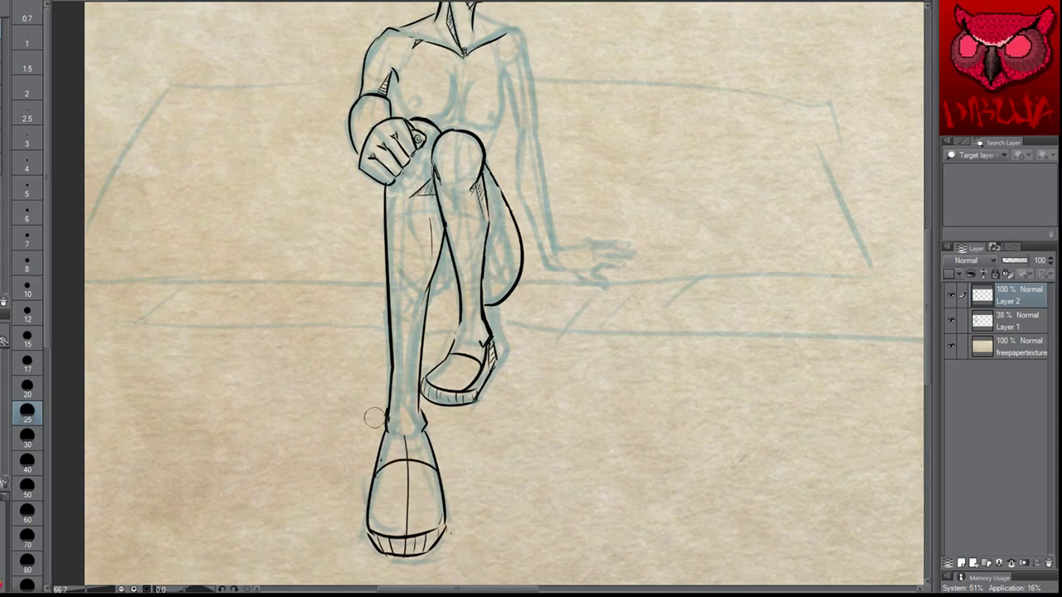
left_click_drag(408, 446, 408, 449)
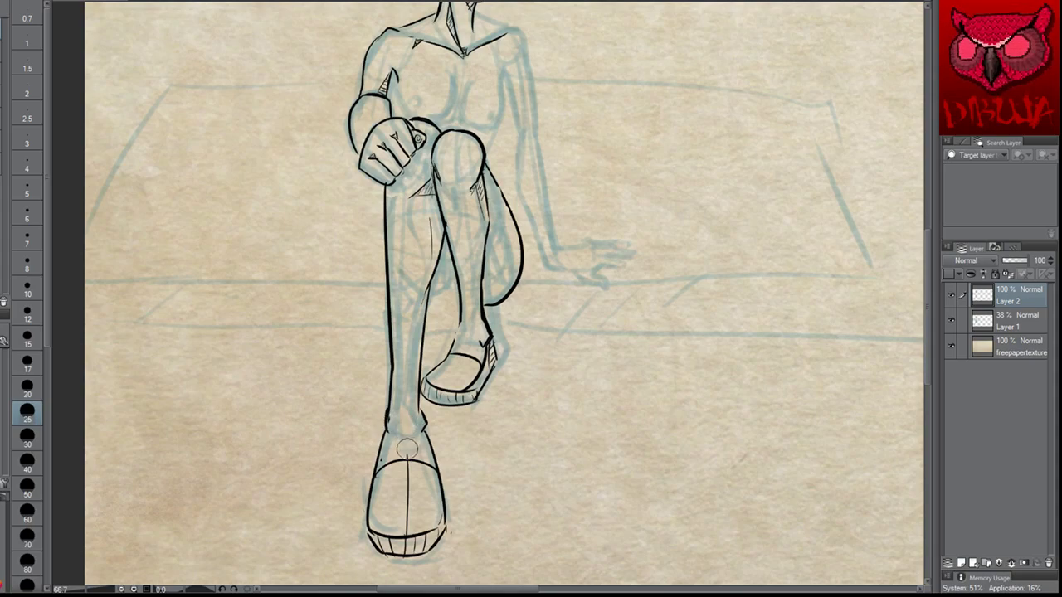
left_click_drag(408, 491, 409, 510)
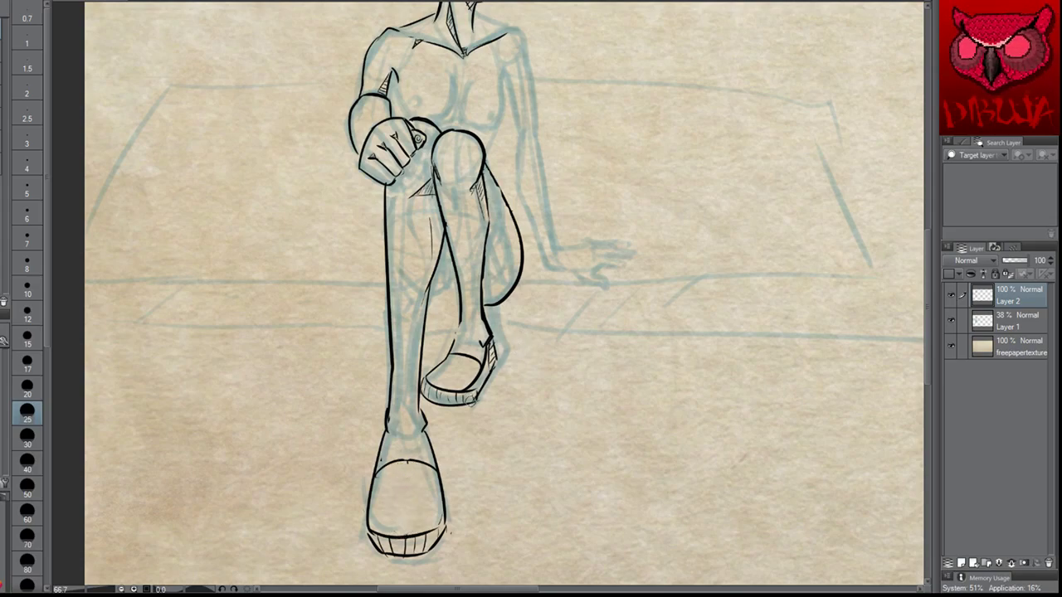
Add short hatching lines along the heel side of the raised shoe's sole
left_click_drag(478, 395, 494, 365)
mouse_move(485, 363)
left_mouse_down()
mouse_move(497, 355)
mouse_move(495, 339)
mouse_move(489, 375)
mouse_move(496, 345)
left_mouse_up()
key("ctrl+z")
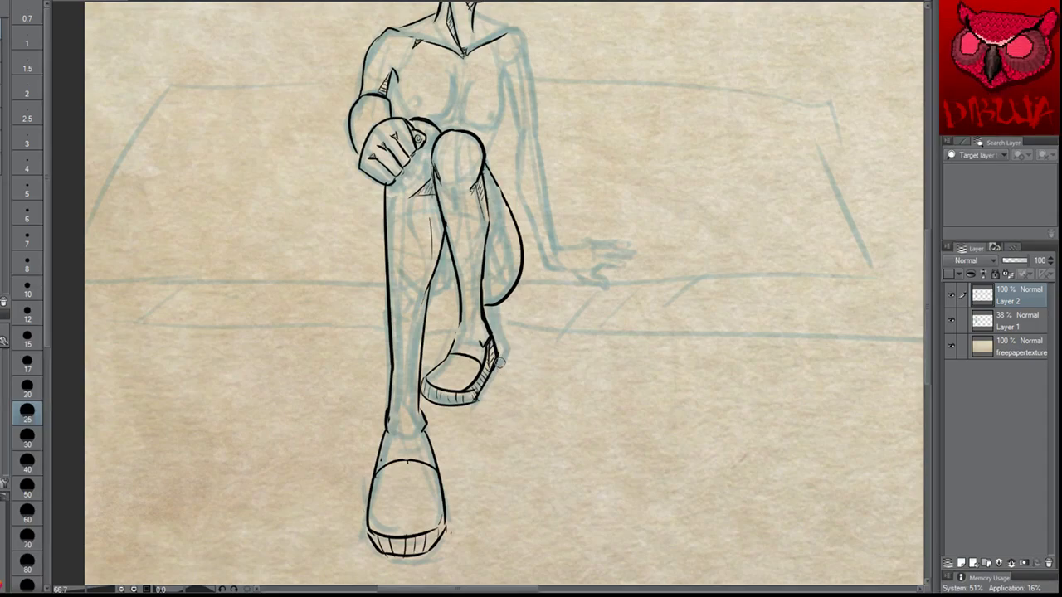
Erase the upper heel contour of the raised shoe and re-ink it as a rounded, hatched edge
left_click_drag(488, 340, 499, 362)
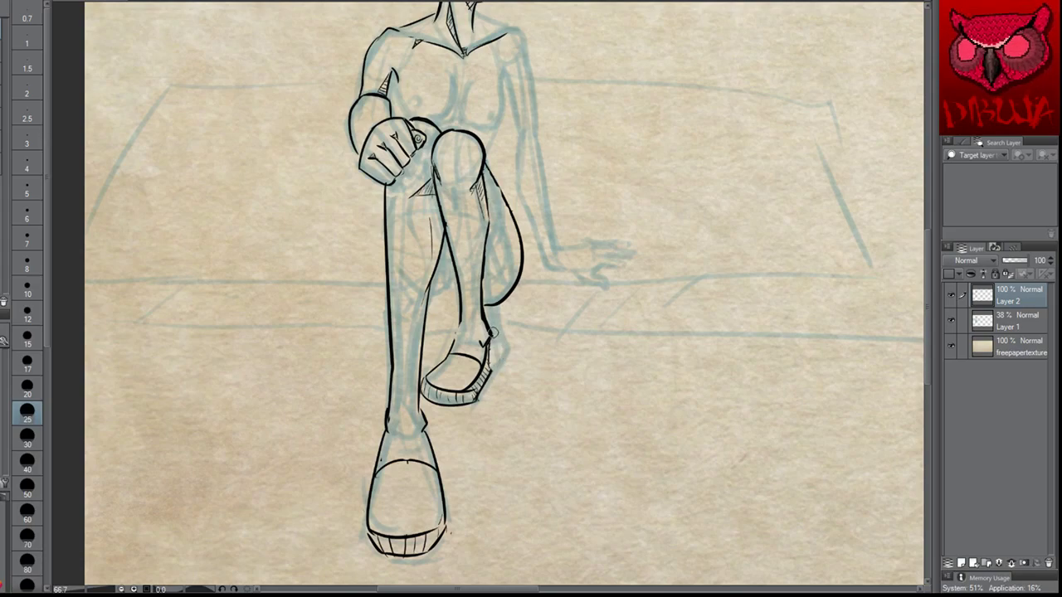
mouse_move(493, 335)
left_mouse_down()
mouse_move(491, 375)
mouse_move(491, 357)
left_mouse_up()
key("ctrl+z")
key("ctrl+z")
key("ctrl+z")
key("ctrl+z")
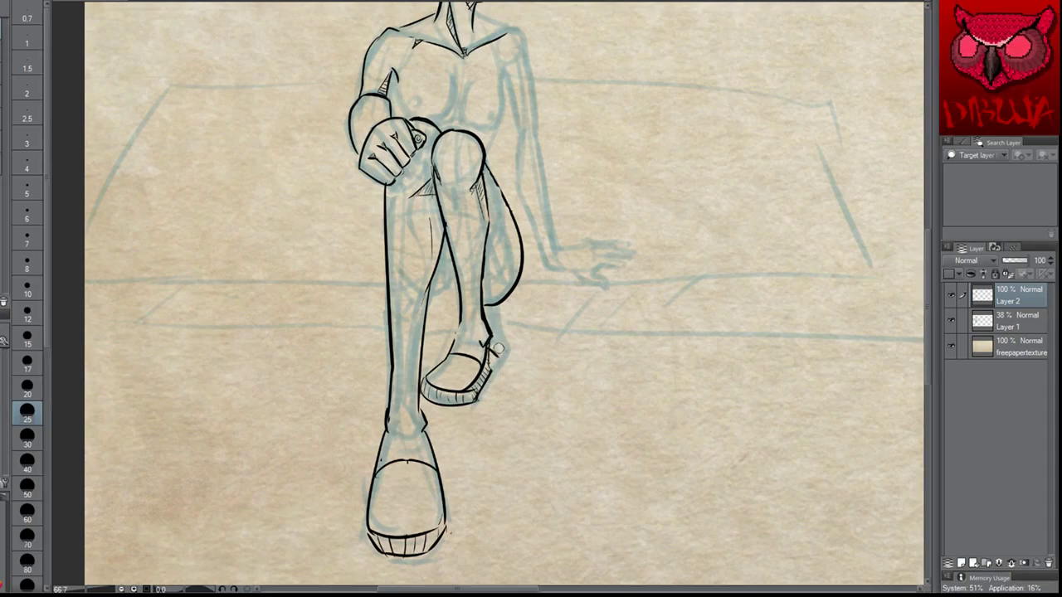
left_click_drag(493, 335, 490, 376)
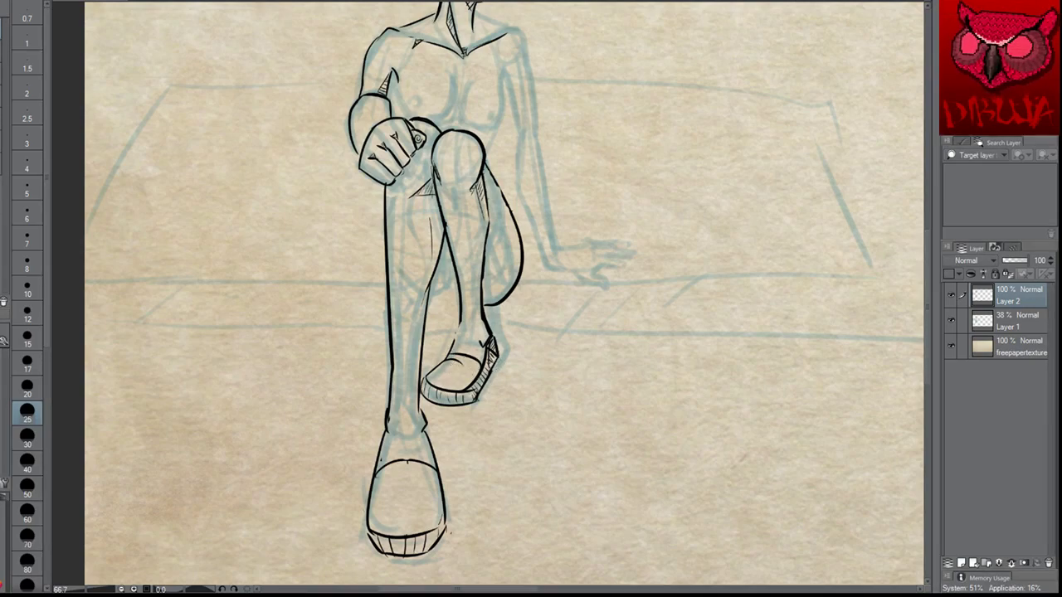
mouse_move(642, 319)
left_mouse_down()
mouse_move(642, 349)
mouse_move(614, 322)
mouse_move(587, 322)
mouse_move(647, 338)
mouse_move(647, 318)
mouse_move(619, 324)
left_mouse_up()
key("ctrl+z")
key("ctrl+z")
key("ctrl+z")
key("ctrl+z")
key("ctrl+z")
key("ctrl+z")
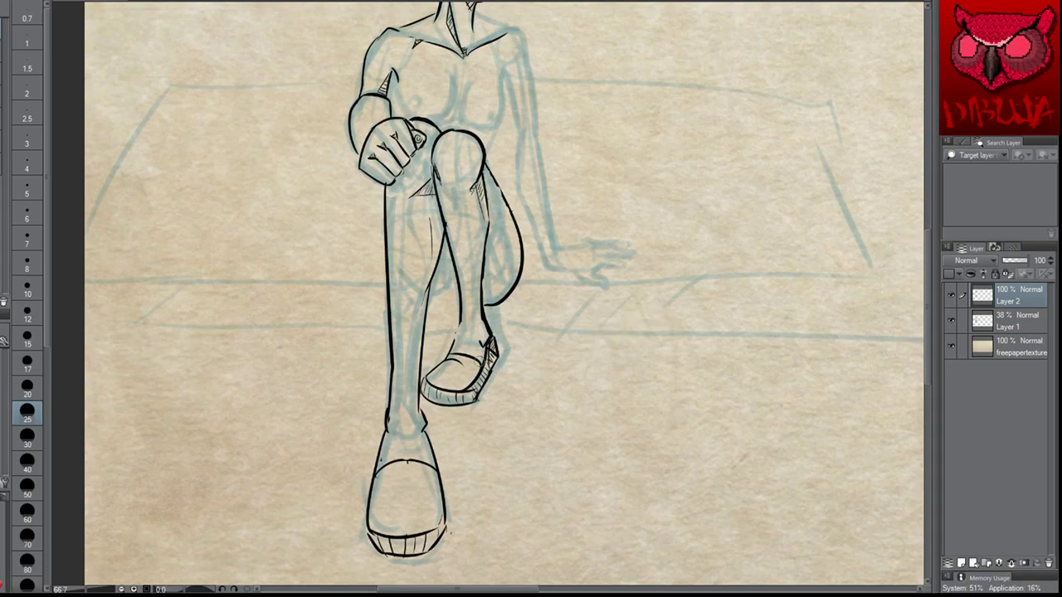
left_click_drag(474, 360, 481, 357)
key("ctrl+z")
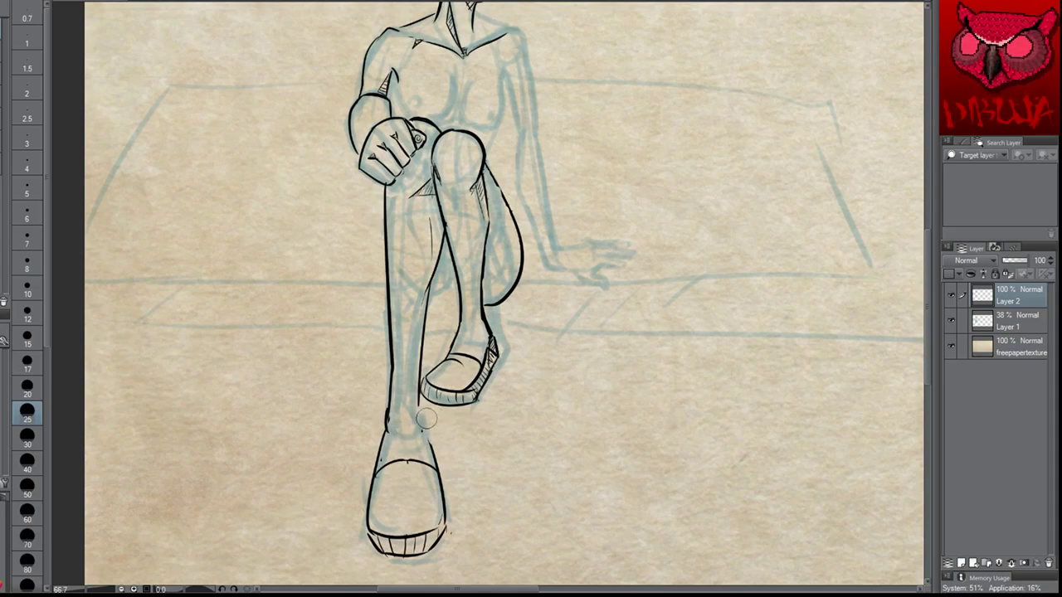
Erase the lowered leg's ankle contours and re-ink them with pointed ankle bumps joining the shoe
mouse_move(425, 420)
left_mouse_down()
mouse_move(384, 417)
mouse_move(387, 426)
mouse_move(439, 431)
left_mouse_up()
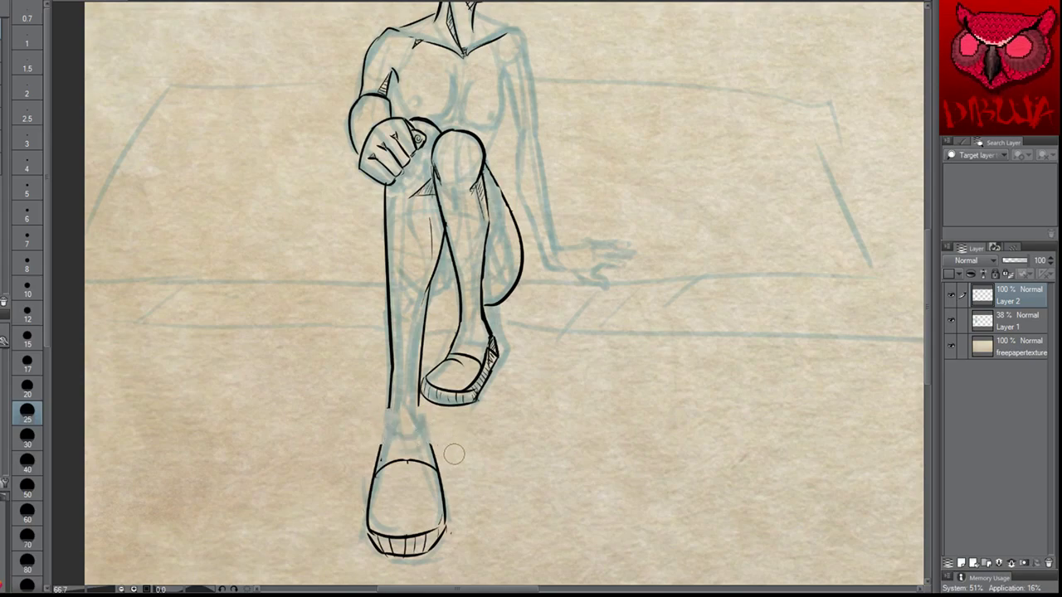
left_click_drag(390, 395, 384, 423)
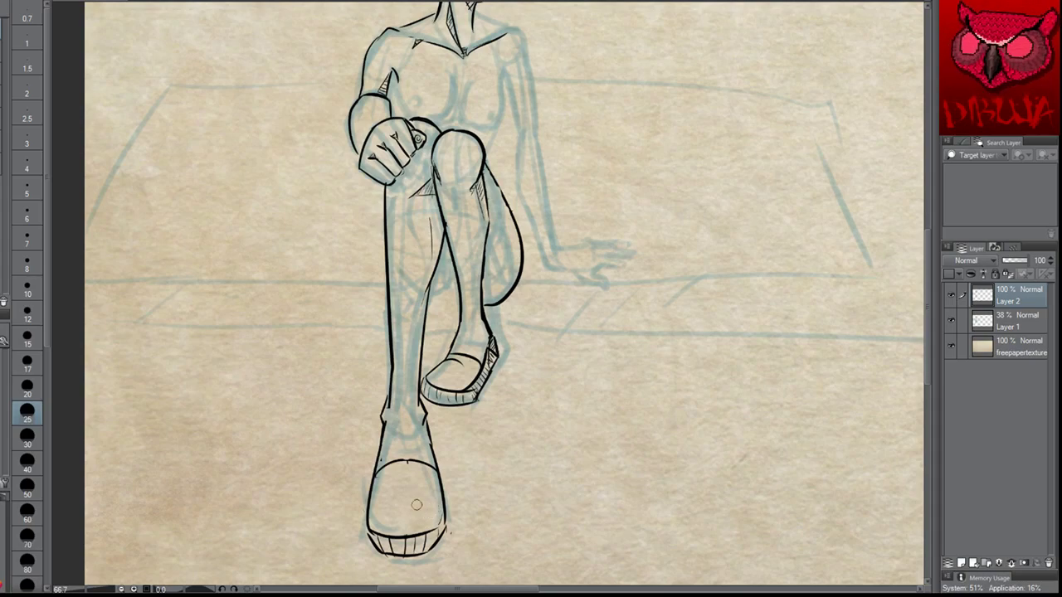
Draw a small skull emblem on the lowered shoe's toe and a smaller one on the raised shoe
mouse_move(416, 496)
left_mouse_down()
mouse_move(425, 519)
mouse_move(442, 504)
mouse_move(419, 498)
left_mouse_up()
key("ctrl+z")
mouse_move(380, 506)
left_mouse_down()
mouse_move(382, 522)
mouse_move(390, 499)
mouse_move(378, 516)
mouse_move(393, 517)
left_mouse_up()
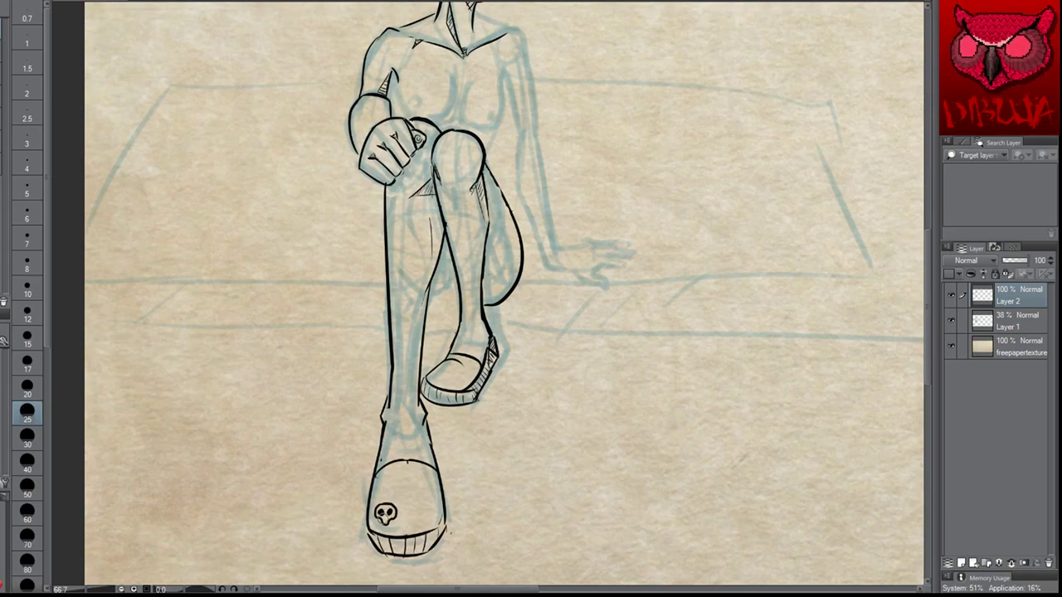
left_click_drag(382, 519, 389, 519)
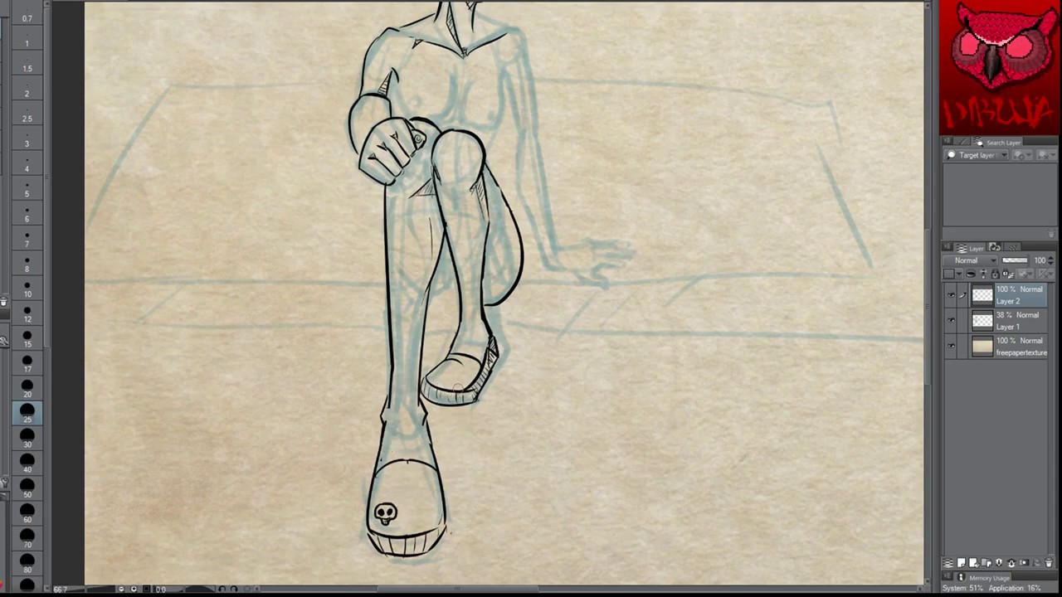
left_click_drag(460, 381, 459, 380)
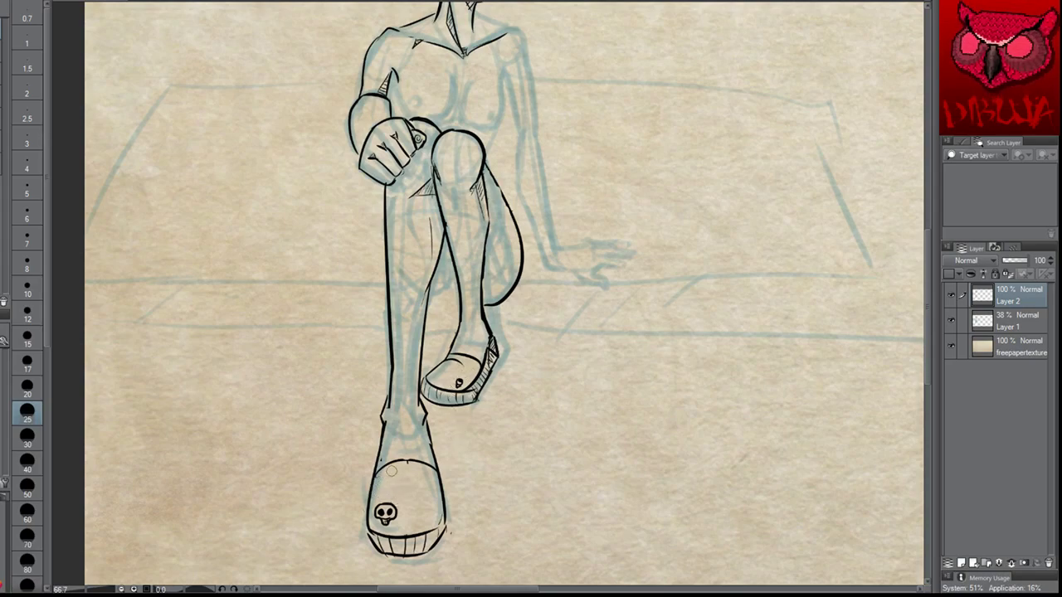
Ink a second arc beside the opening seam on both shoes to form a plain trim band
mouse_move(375, 481)
left_mouse_down()
mouse_move(425, 472)
mouse_move(438, 479)
left_mouse_up()
key("ctrl+z")
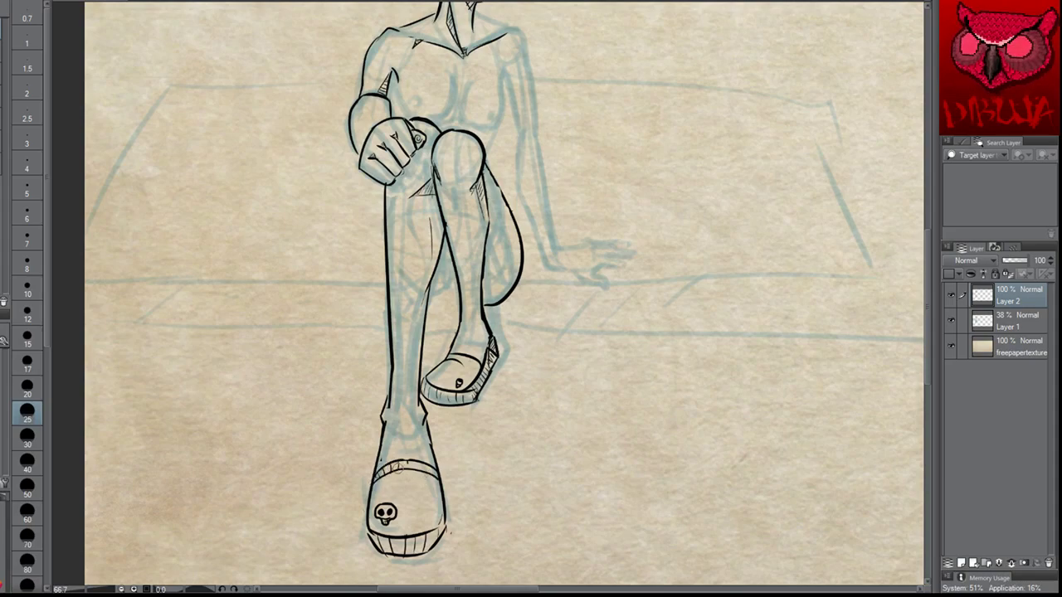
left_click_drag(399, 452, 413, 452)
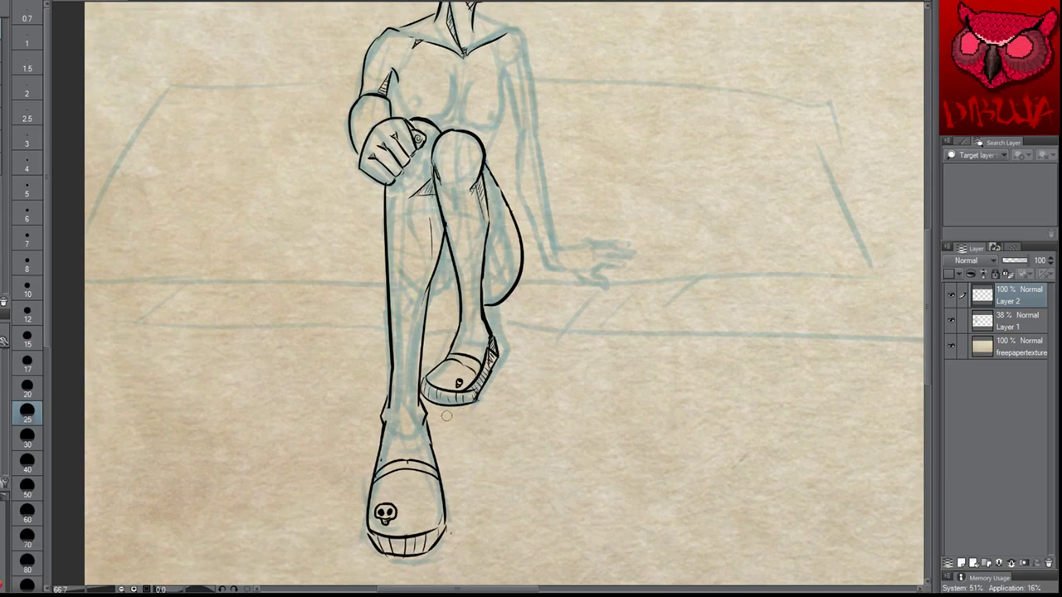
left_click_drag(382, 420, 370, 492)
key("ctrl+z")
left_click_drag(383, 418, 378, 449)
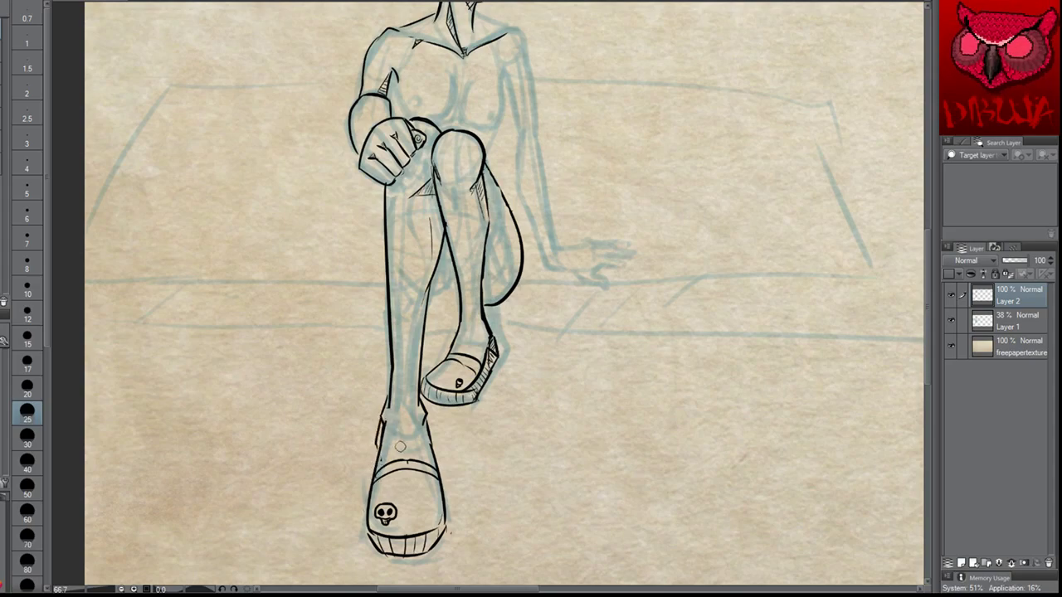
key("ctrl+z")
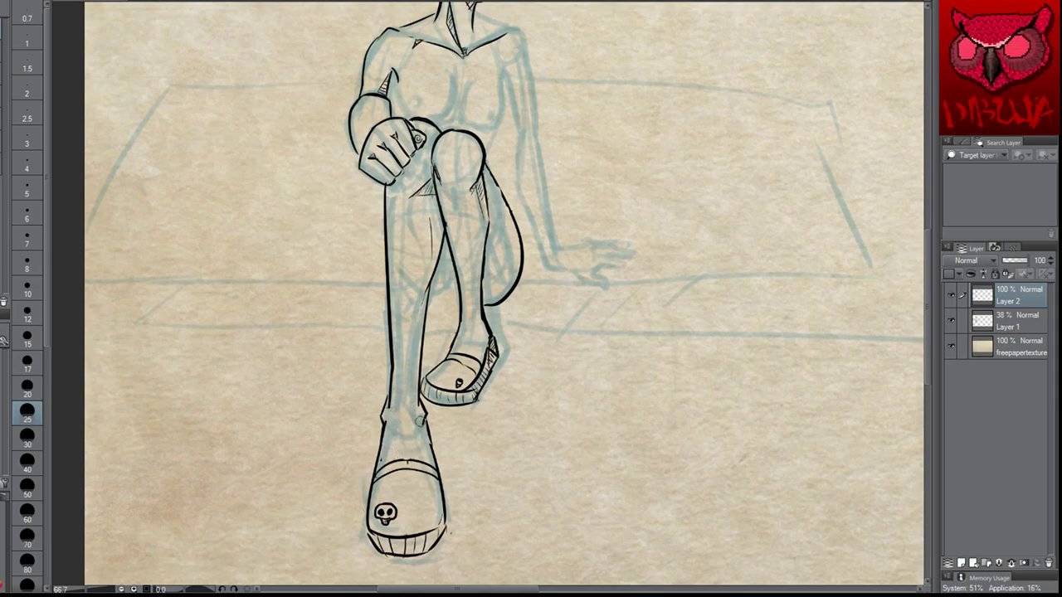
Ink a small ankle-bone mark on the raised foot just above the shoe
mouse_move(471, 283)
left_mouse_down()
mouse_move(484, 453)
mouse_move(472, 424)
mouse_move(458, 444)
left_mouse_up()
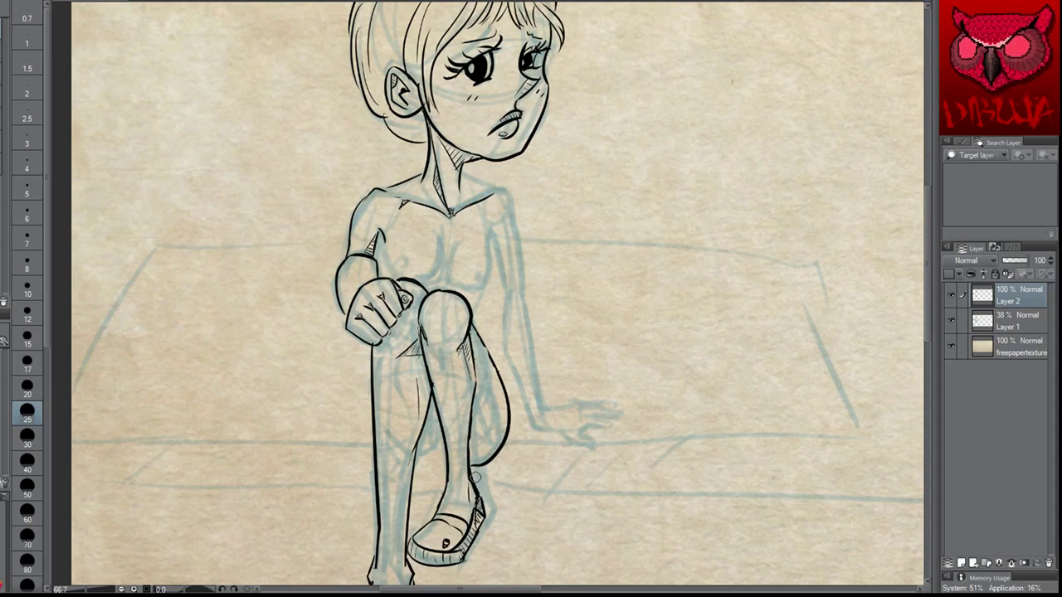
key("ctrl+z")
left_click_drag(469, 483, 466, 499)
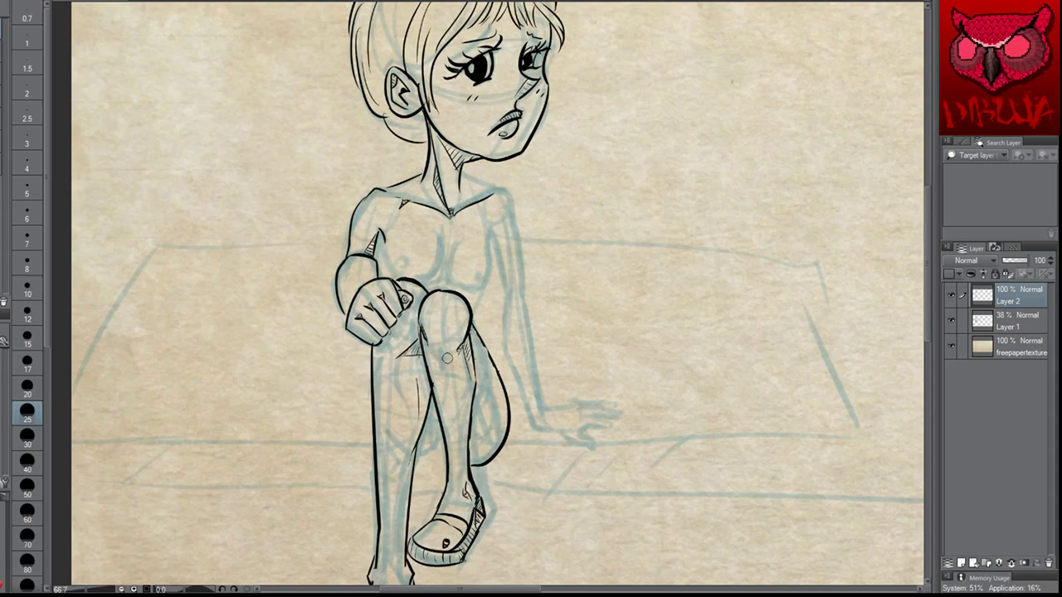
Ink a thin shin contour down the raised leg below the knee, thickening it with overlapping strokes
key("ctrl+z")
left_click_drag(443, 370, 453, 427)
left_click_drag(445, 373, 453, 427)
left_click_drag(445, 384, 456, 432)
left_click_drag(444, 358, 450, 403)
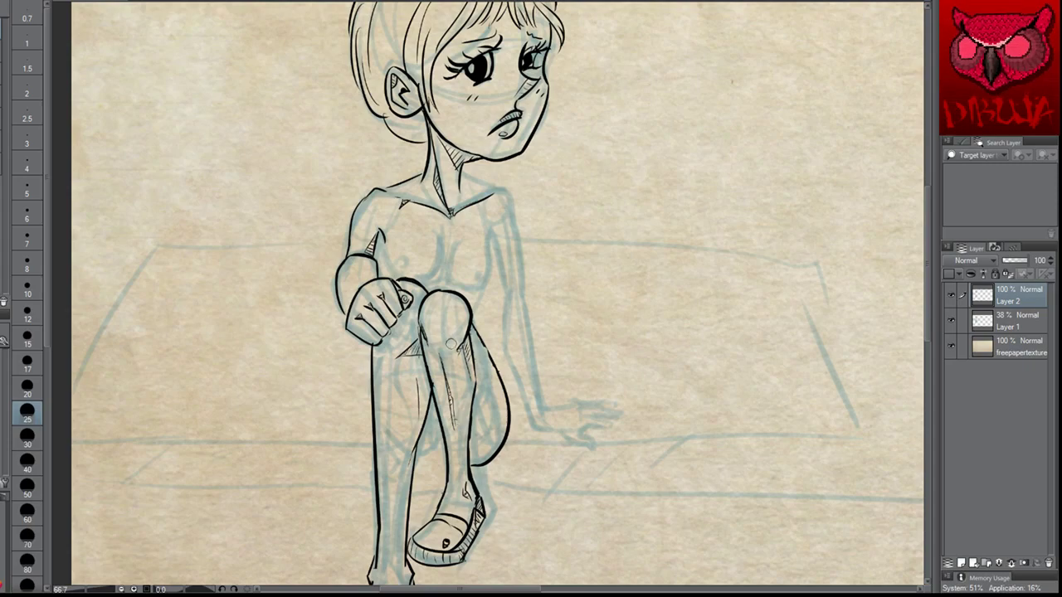
Ink a thin vertical shin line down the lowered leg and a short thigh-underside curve between the legs
left_click_drag(390, 367, 391, 495)
key("ctrl+z")
left_click_drag(465, 465, 570, 184)
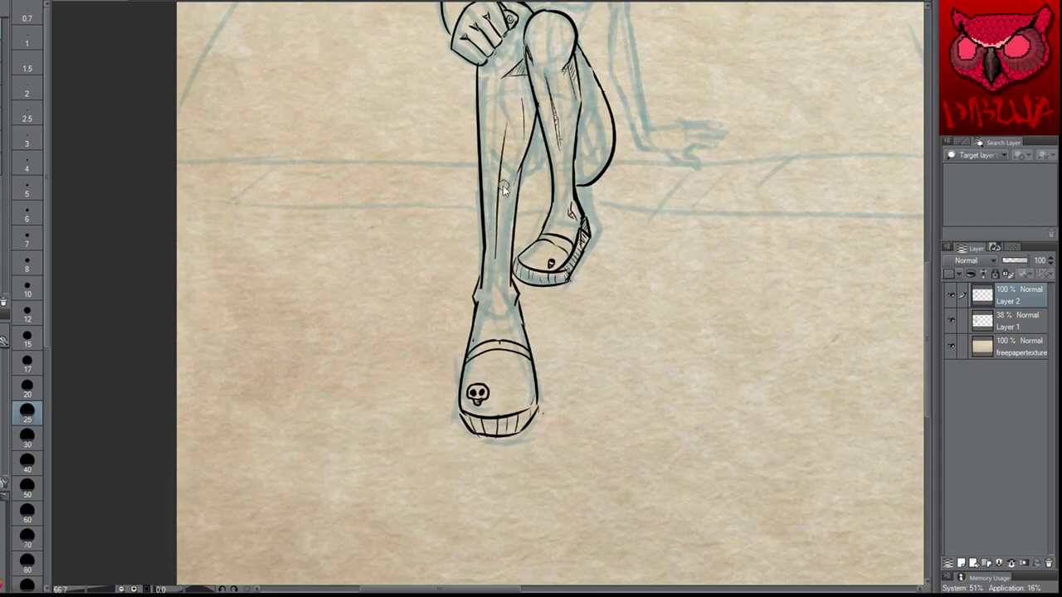
key("ctrl+z")
left_click_drag(499, 104, 499, 196)
mouse_move(499, 133)
left_mouse_down()
mouse_move(500, 249)
mouse_move(499, 144)
left_mouse_up()
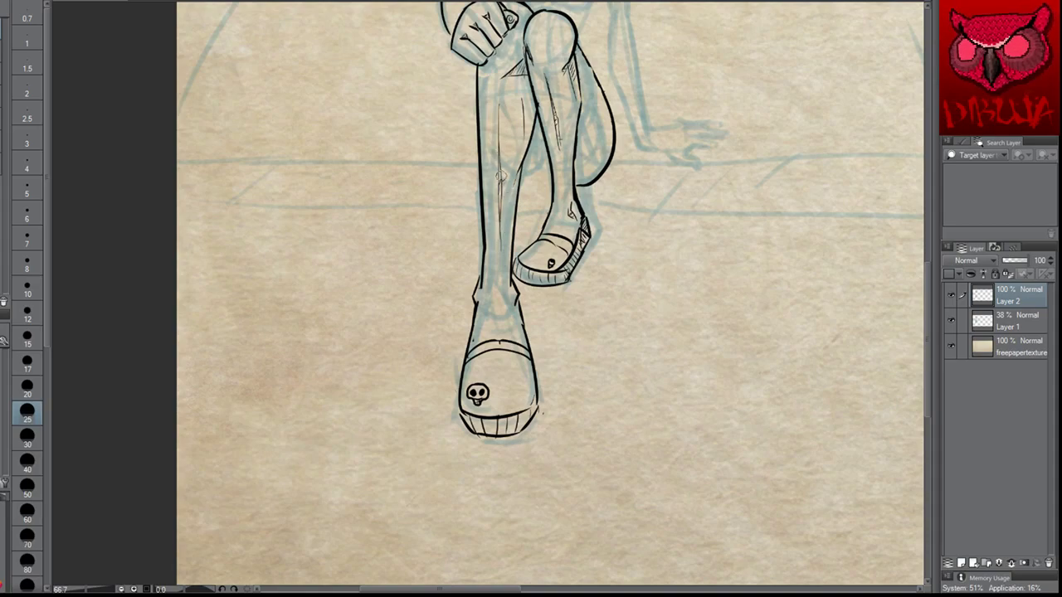
left_click_drag(514, 207, 488, 433)
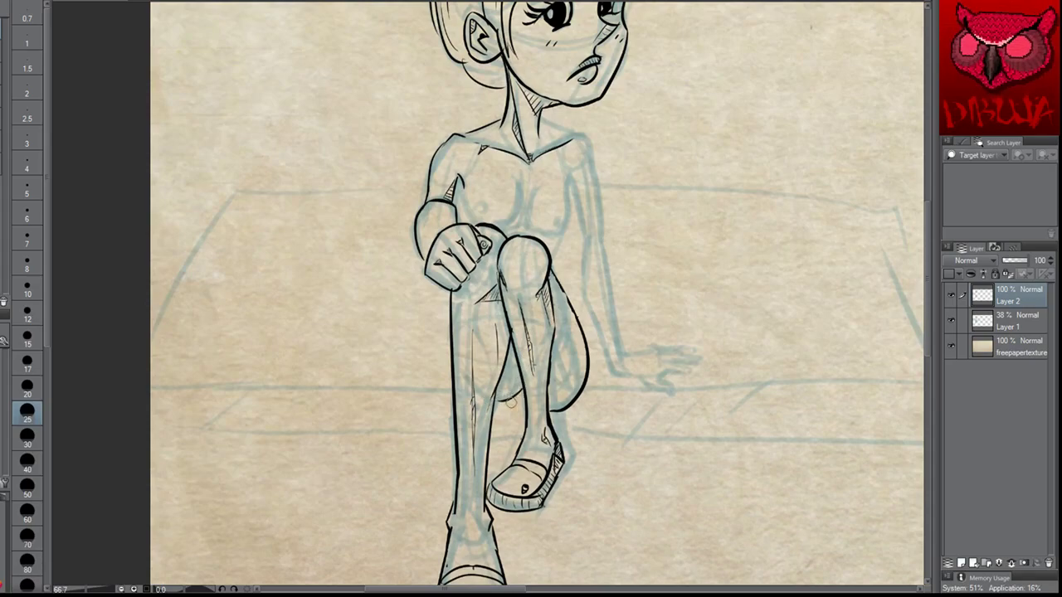
left_click_drag(450, 290, 443, 384)
key("ctrl+z")
left_click_drag(451, 290, 452, 385)
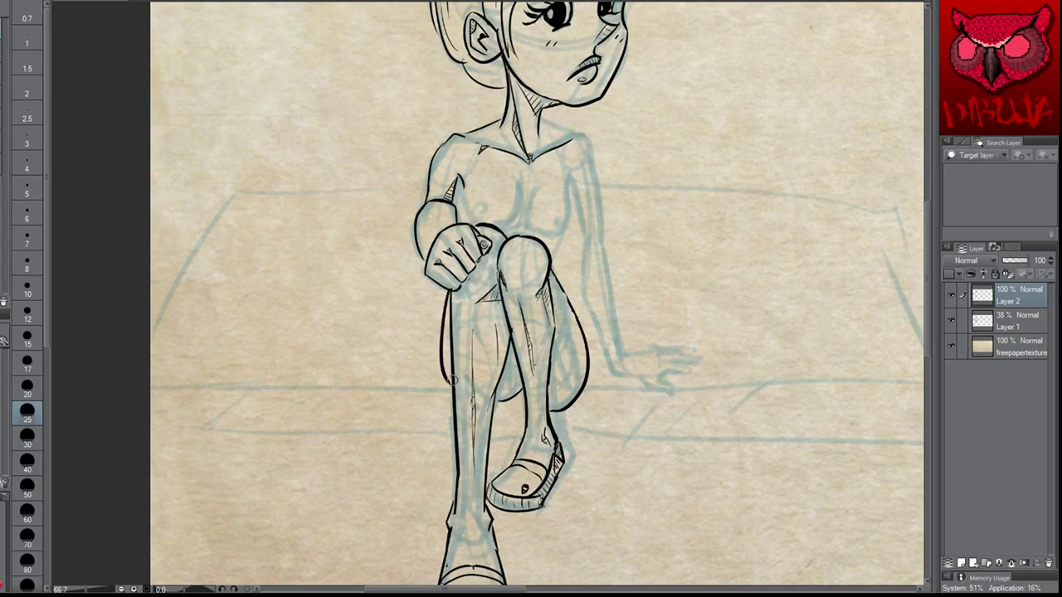
key("ctrl+z")
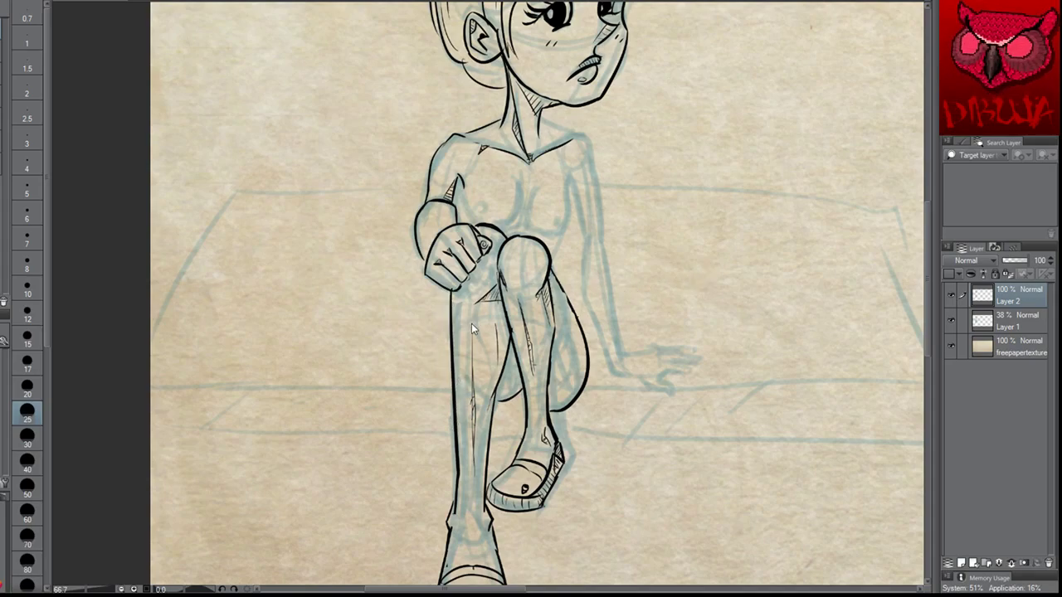
mouse_move(450, 289)
left_mouse_down()
mouse_move(452, 386)
mouse_move(451, 295)
left_mouse_up()
key("ctrl+z")
key("ctrl+z")
left_click_drag(453, 390, 438, 338)
key("ctrl+z")
mouse_move(452, 391)
left_mouse_down()
mouse_move(447, 346)
mouse_move(435, 348)
mouse_move(457, 305)
mouse_move(439, 362)
mouse_move(467, 392)
left_mouse_up()
key("ctrl+z")
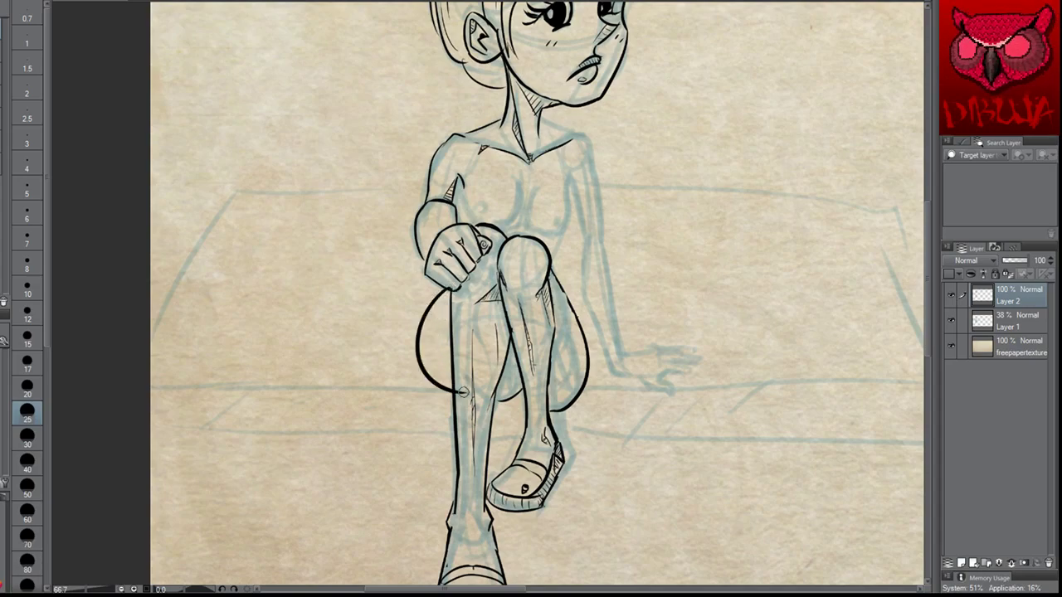
key("ctrl+z")
left_click_drag(442, 292, 460, 371)
key("ctrl+z")
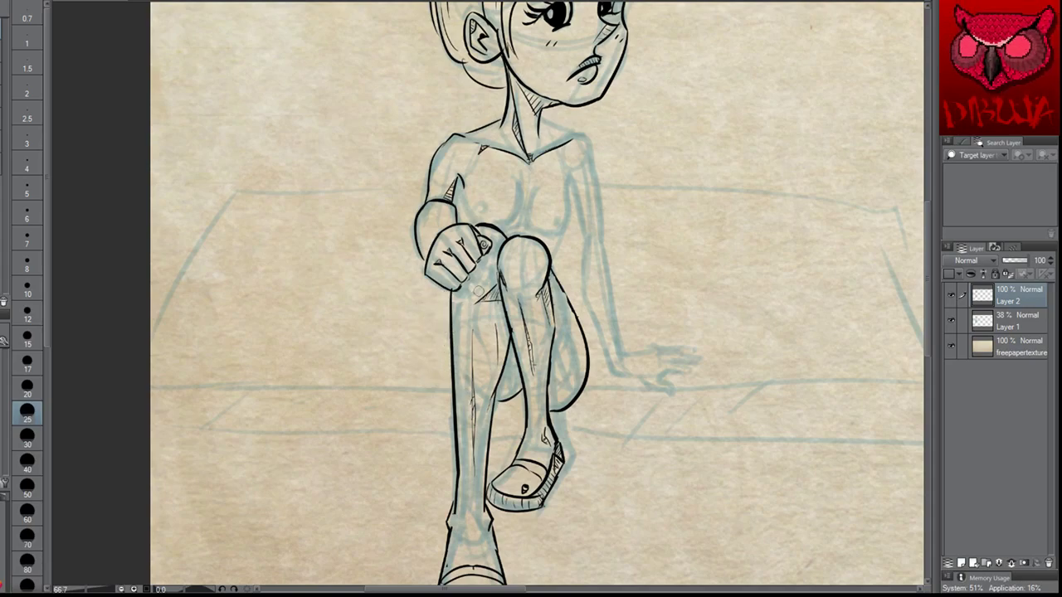
Ink the seat curve bulging out behind the lowered leg's outer edge, from below the hand to mid-shin
scroll(485, 290, "down", 1)
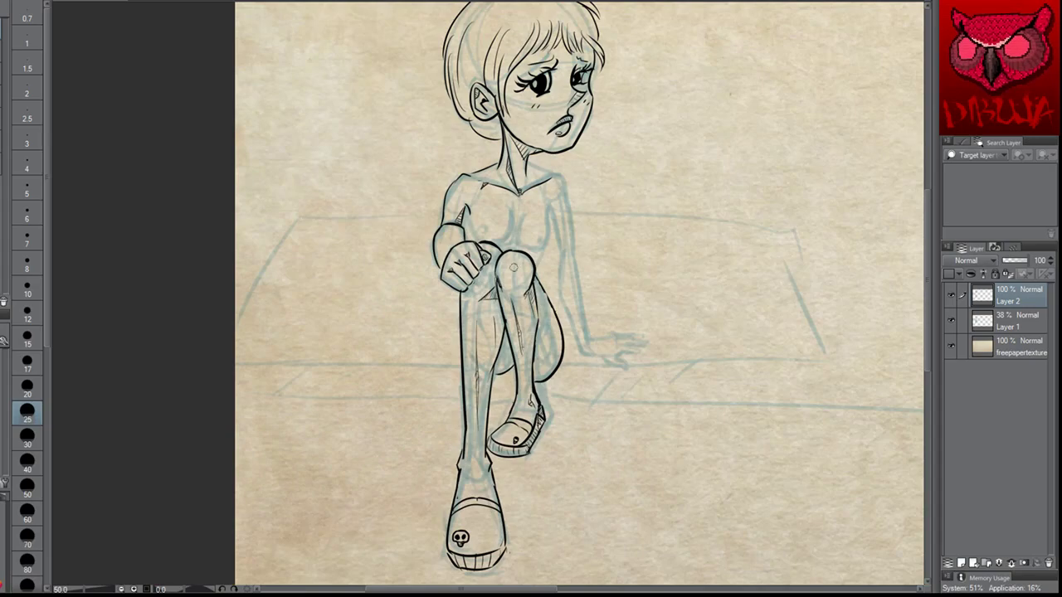
left_click_drag(459, 289, 463, 369)
key("ctrl+z")
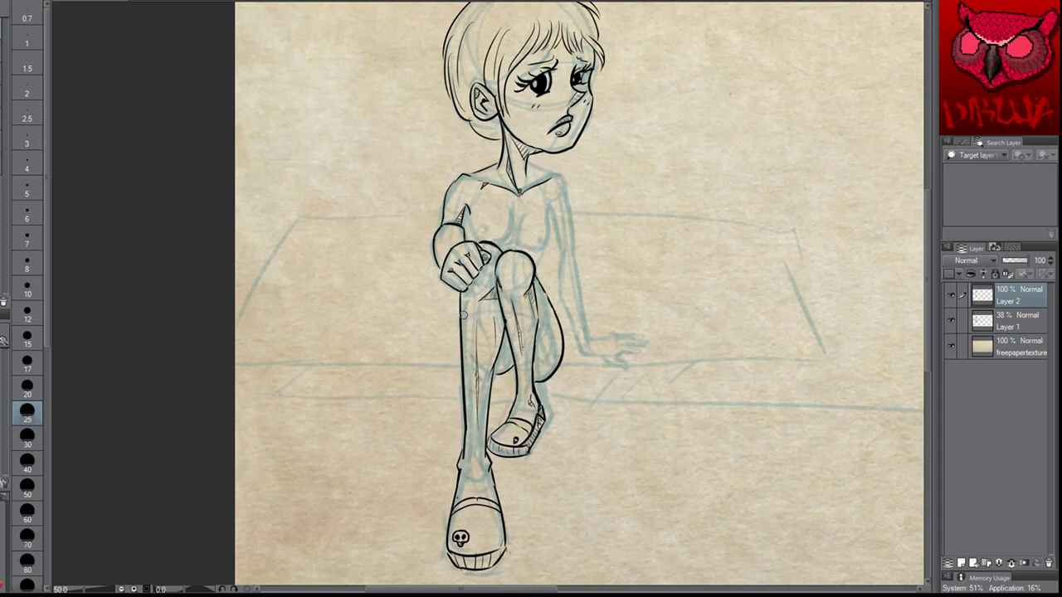
left_click_drag(461, 290, 463, 373)
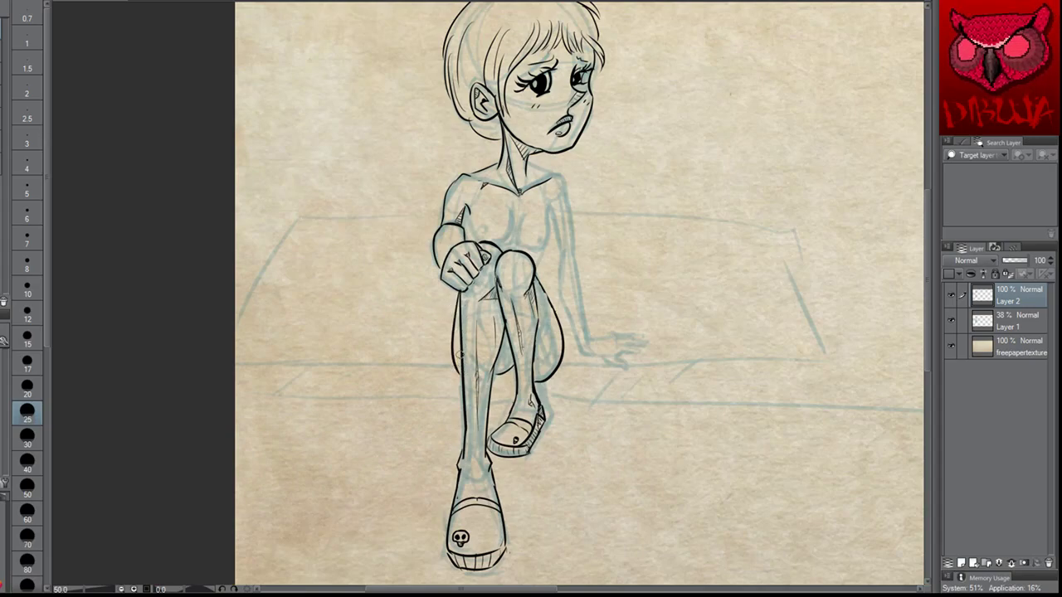
key("ctrl+z")
mouse_move(461, 291)
left_mouse_down()
mouse_move(457, 371)
mouse_move(463, 289)
left_mouse_up()
key("ctrl+z")
key("ctrl+z")
left_click_drag(458, 364, 464, 292)
key("ctrl+z")
mouse_move(459, 362)
left_mouse_down()
mouse_move(446, 329)
mouse_move(460, 286)
mouse_move(446, 332)
mouse_move(461, 373)
left_mouse_up()
key("ctrl+z")
key("ctrl+z")
left_click_drag(463, 287, 449, 357)
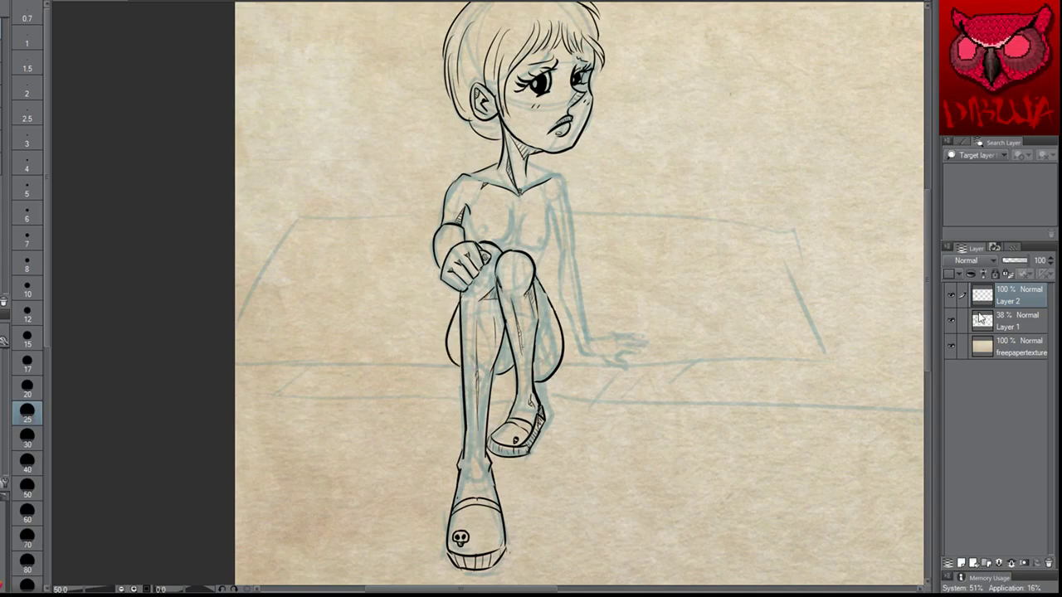
Hide the Layer 1 sketch to check the ink lines on their own
left_click(951, 320)
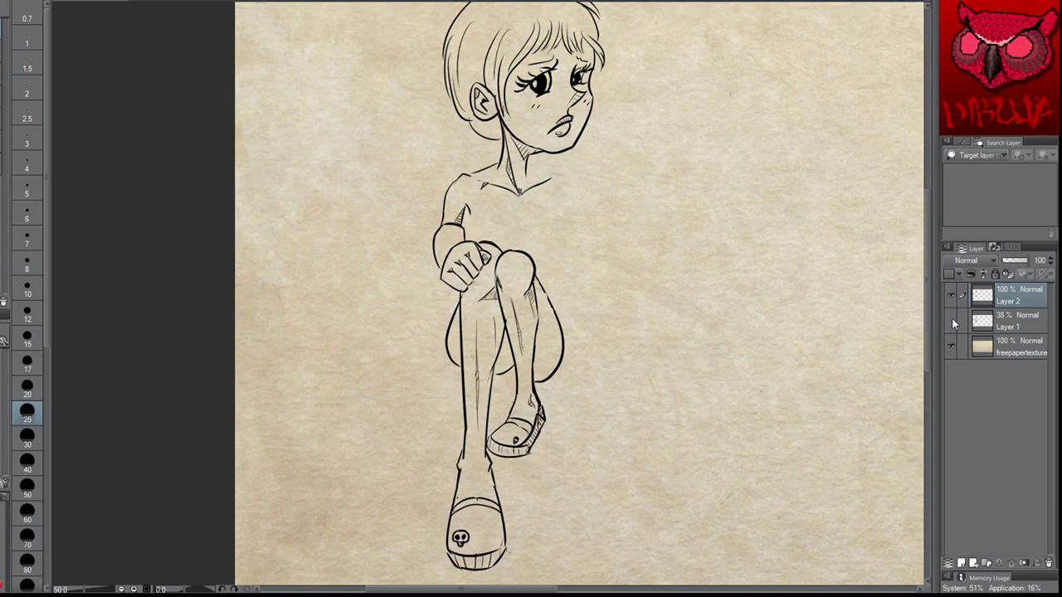
left_click(950, 321)
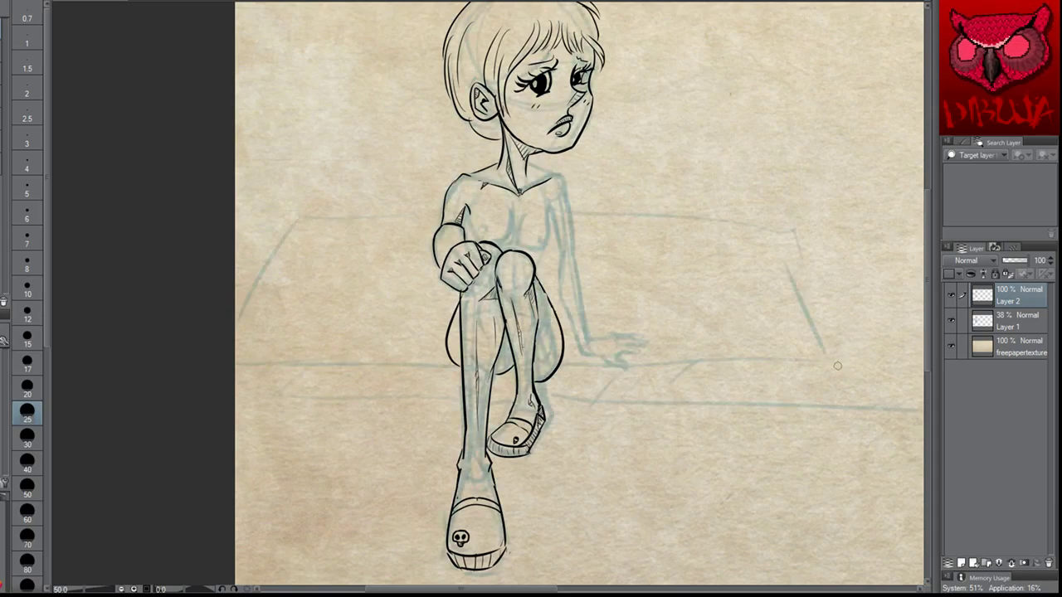
left_click(951, 321)
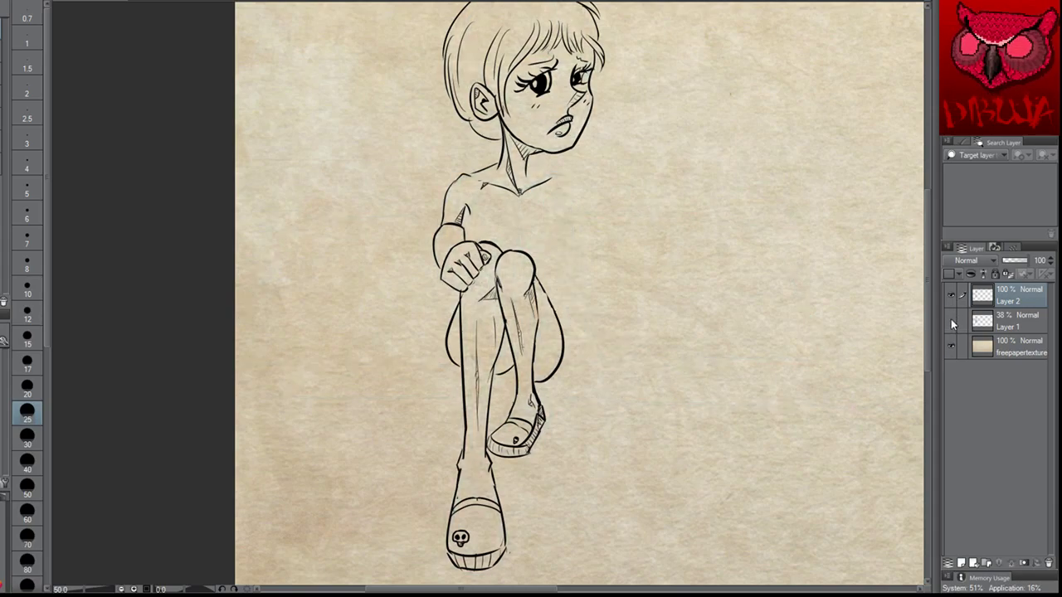
key("ctrl+alt+0")
scroll(488, 294, "down", 3)
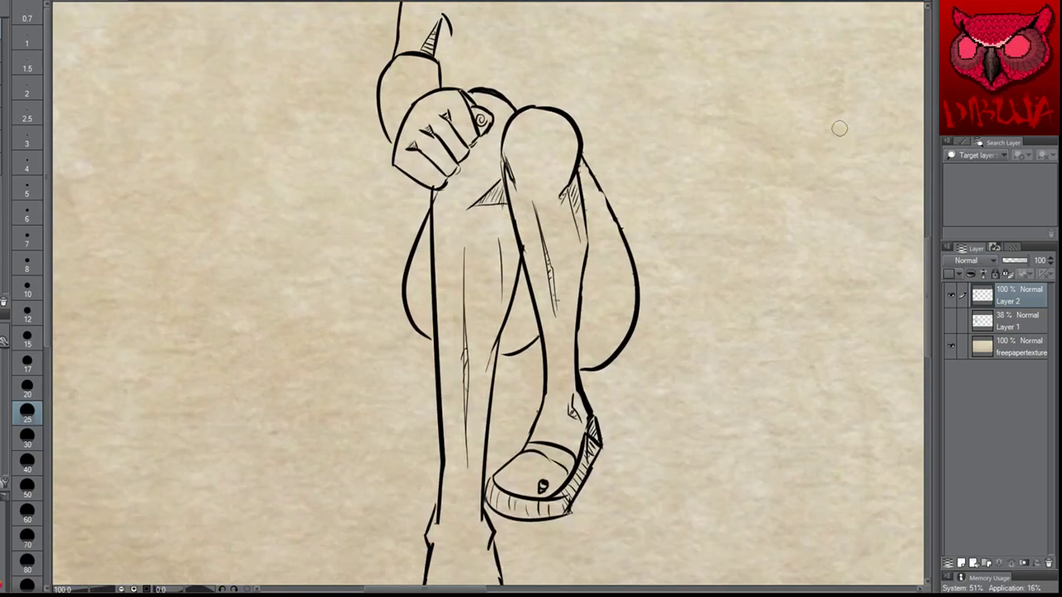
left_click_drag(541, 345, 519, 284)
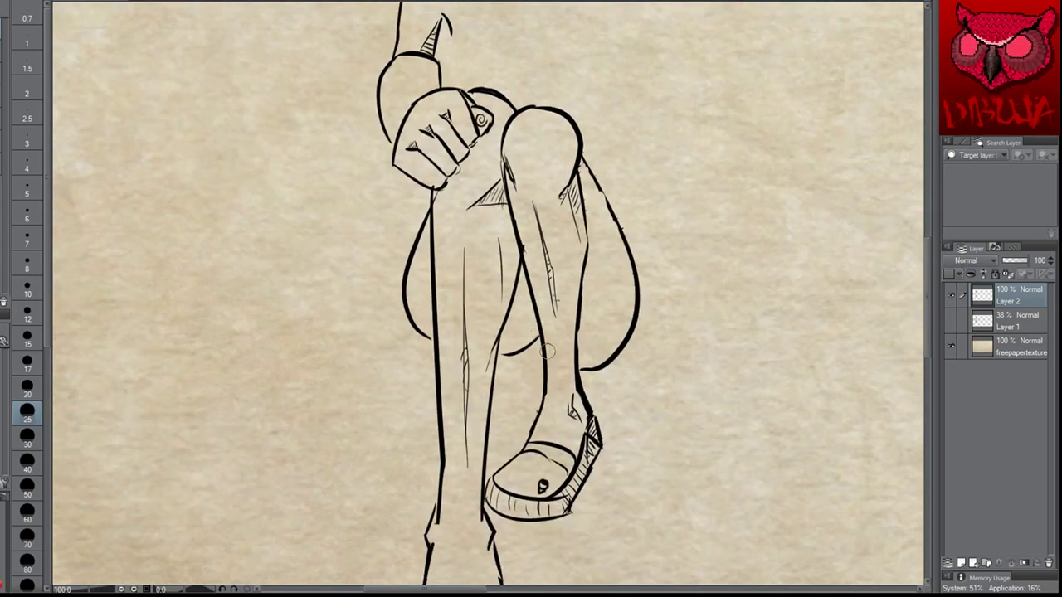
left_click_drag(508, 305, 541, 343)
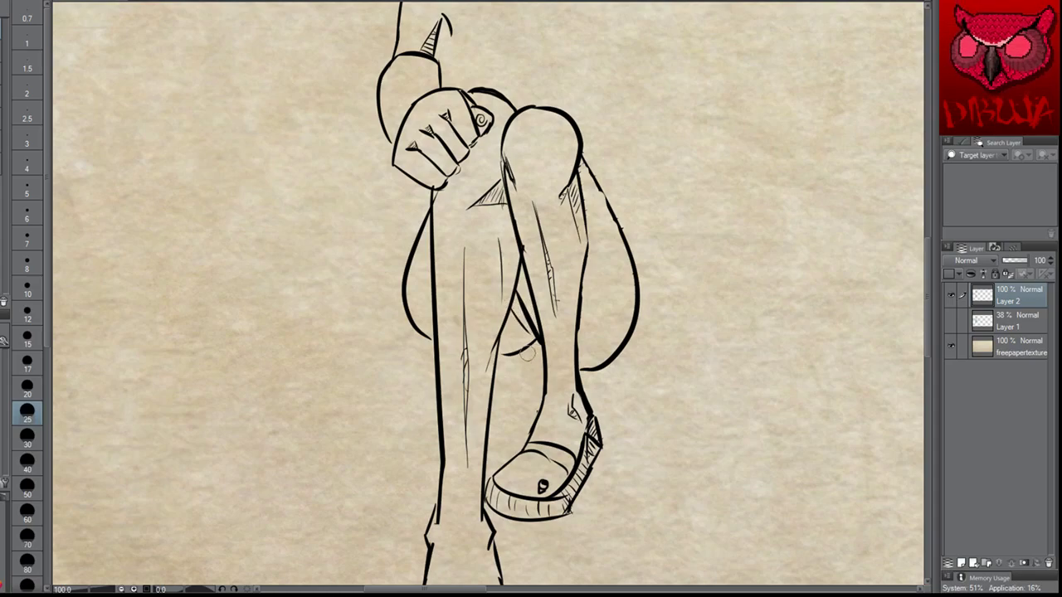
left_click_drag(505, 307, 540, 353)
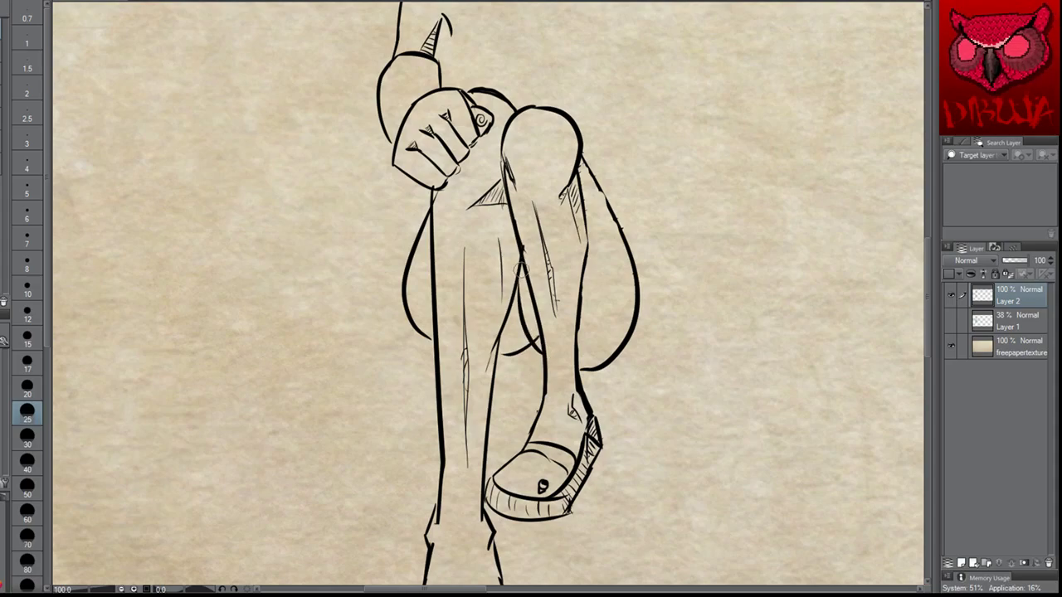
mouse_move(544, 360)
left_mouse_down()
mouse_move(521, 344)
mouse_move(508, 282)
mouse_move(526, 334)
mouse_move(508, 289)
mouse_move(506, 301)
left_mouse_up()
key("ctrl+z")
key("ctrl+z")
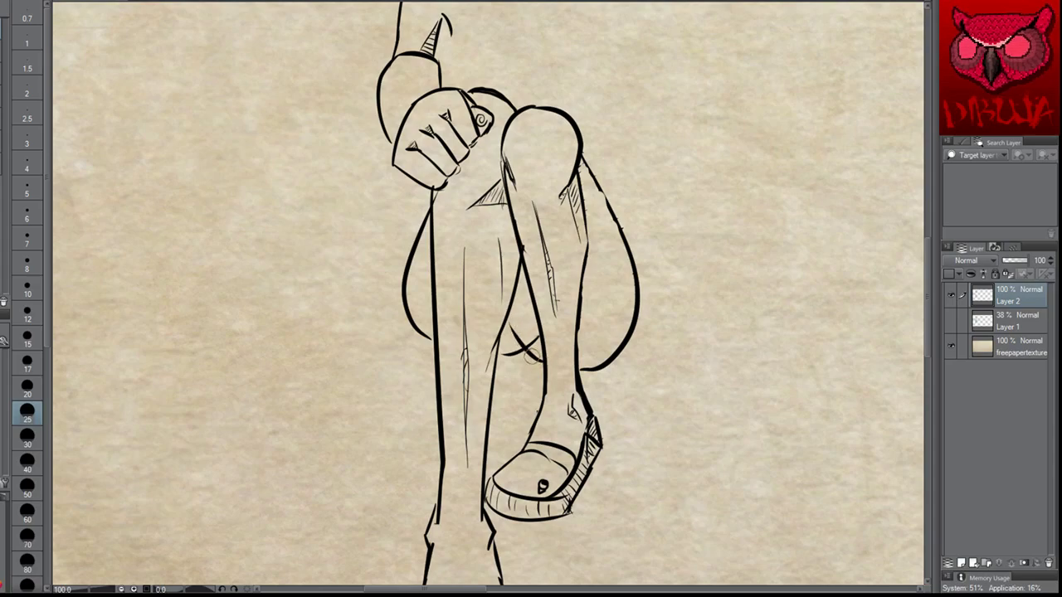
key("ctrl+z")
key("ctrl+z")
mouse_move(544, 360)
left_mouse_down()
mouse_move(517, 304)
mouse_move(533, 342)
left_mouse_up()
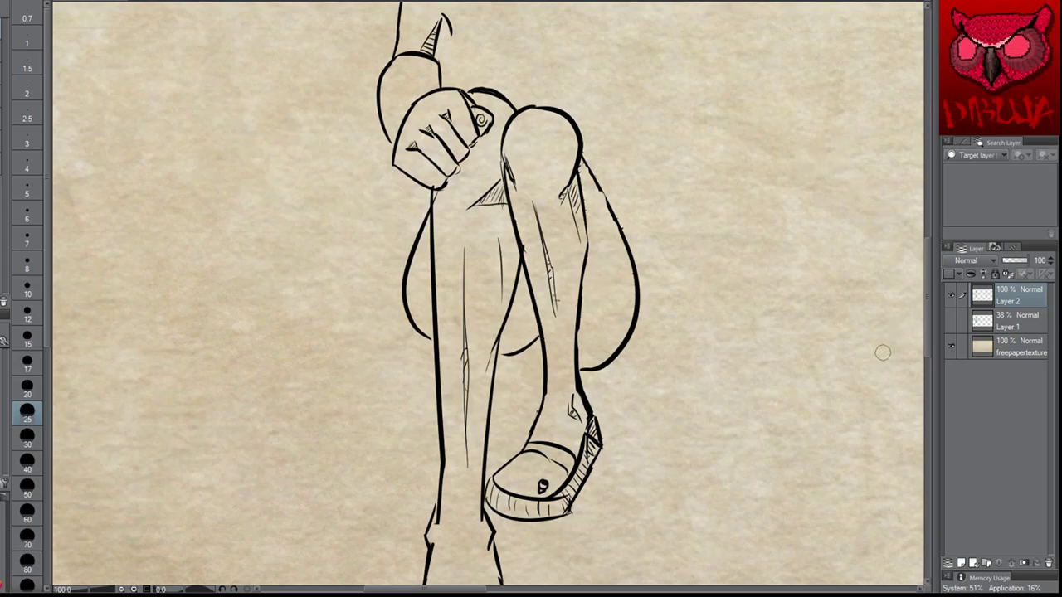
Redraw the seat curve slimmer and closer behind the lowered leg, and retouch the thigh-underside curve between the legs
left_click(950, 322)
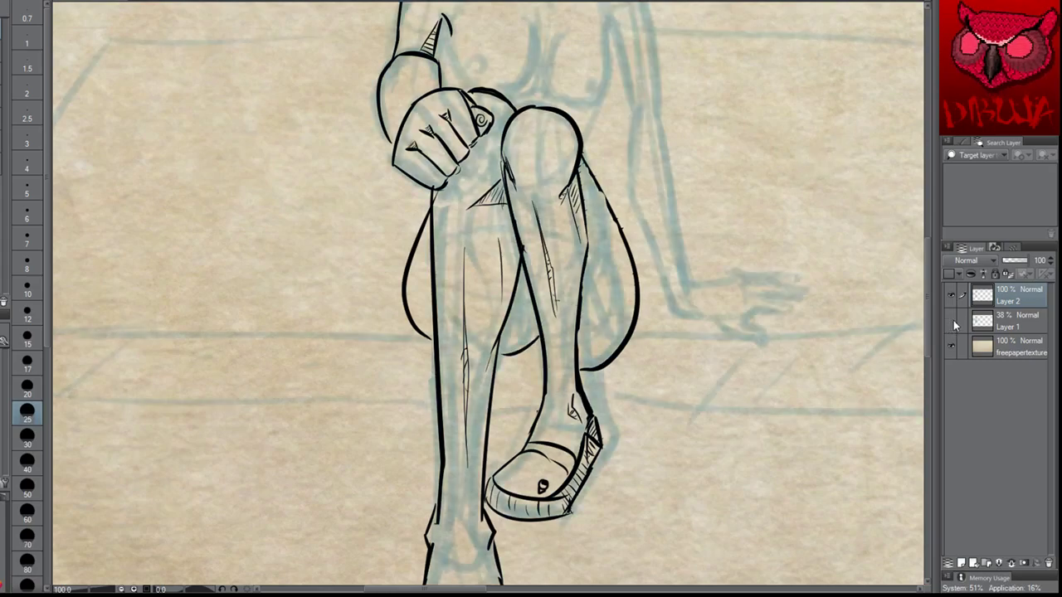
left_click(951, 322)
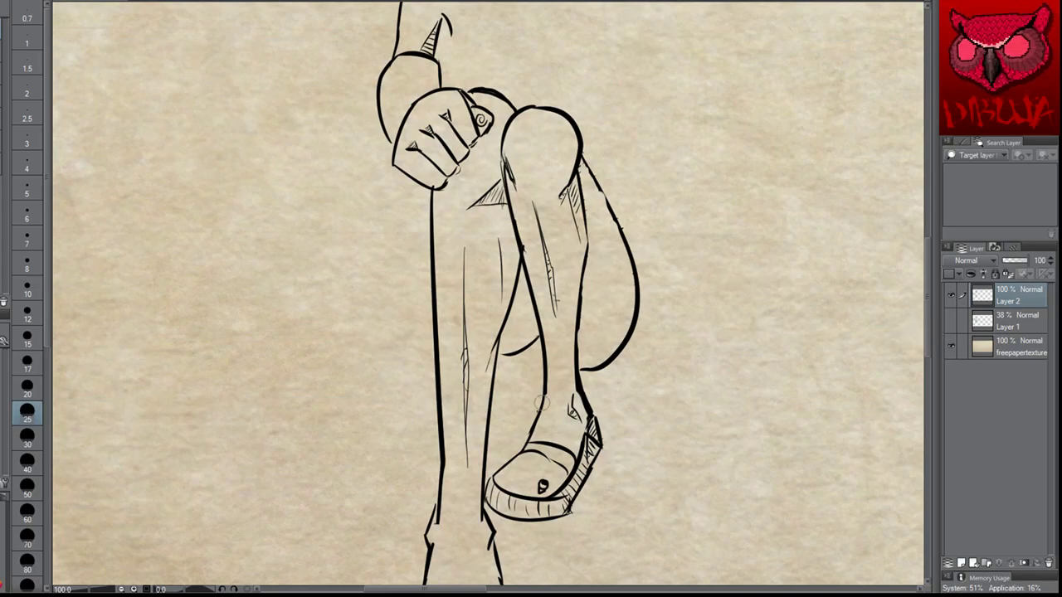
left_click_drag(431, 215, 415, 318)
key("ctrl+z")
mouse_move(431, 222)
left_mouse_down()
mouse_move(422, 312)
mouse_move(436, 339)
left_mouse_up()
key("ctrl+z")
key("ctrl+z")
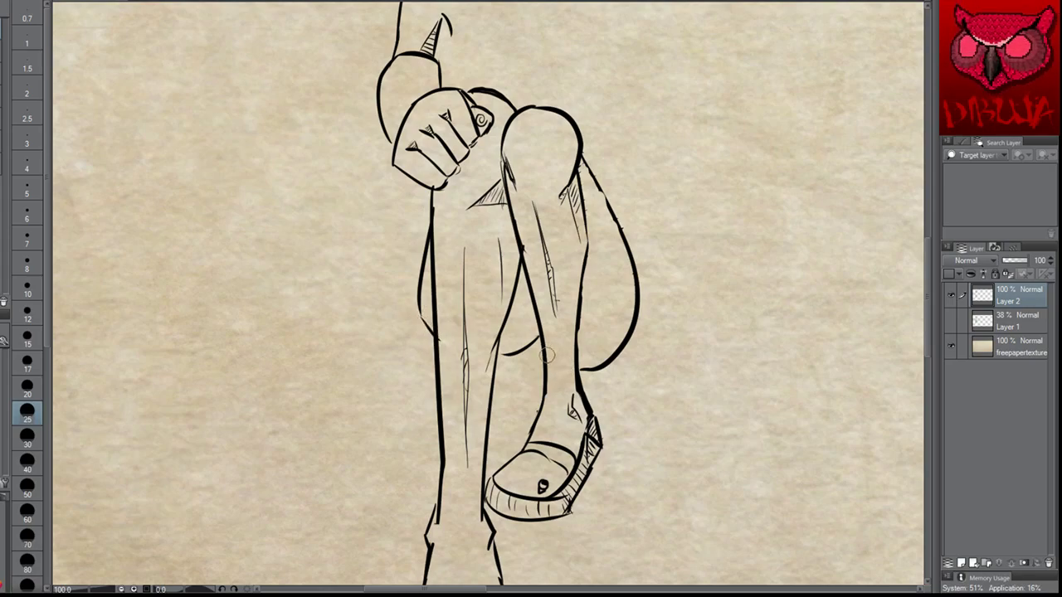
left_click_drag(503, 355, 539, 338)
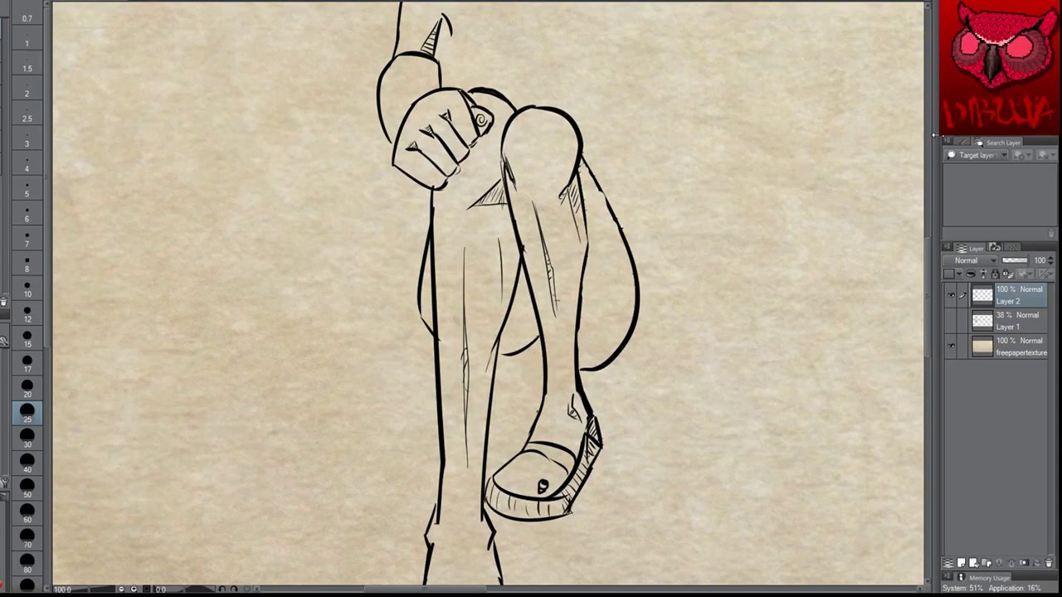
Ink a short crease mark on the bent arm just below the elbow and compare it with the Layer 1 sketch
key("ctrl+minus")
left_click_drag(514, 274, 465, 334)
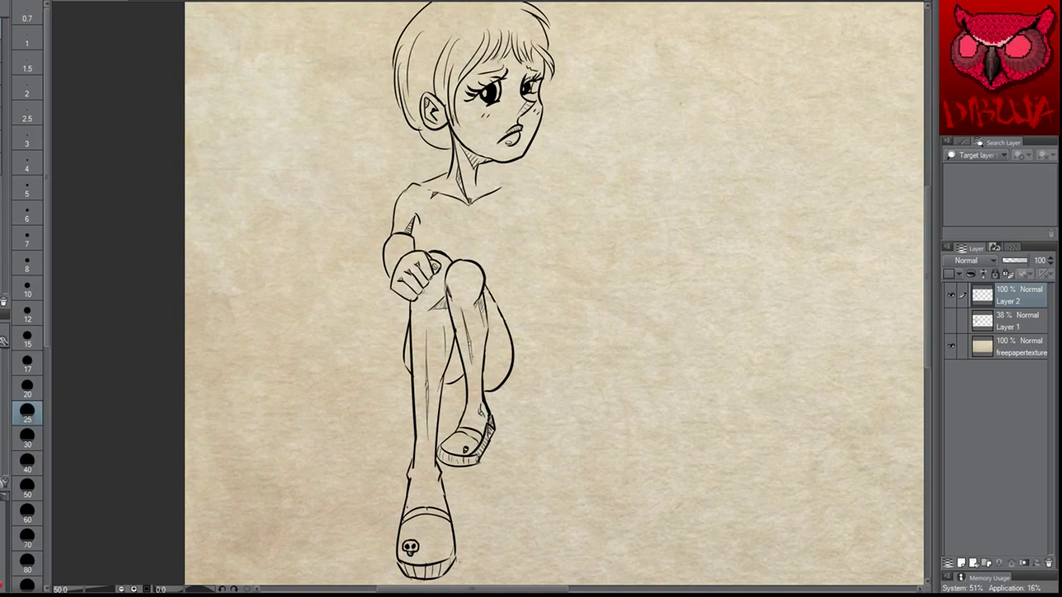
key("ctrl+plus")
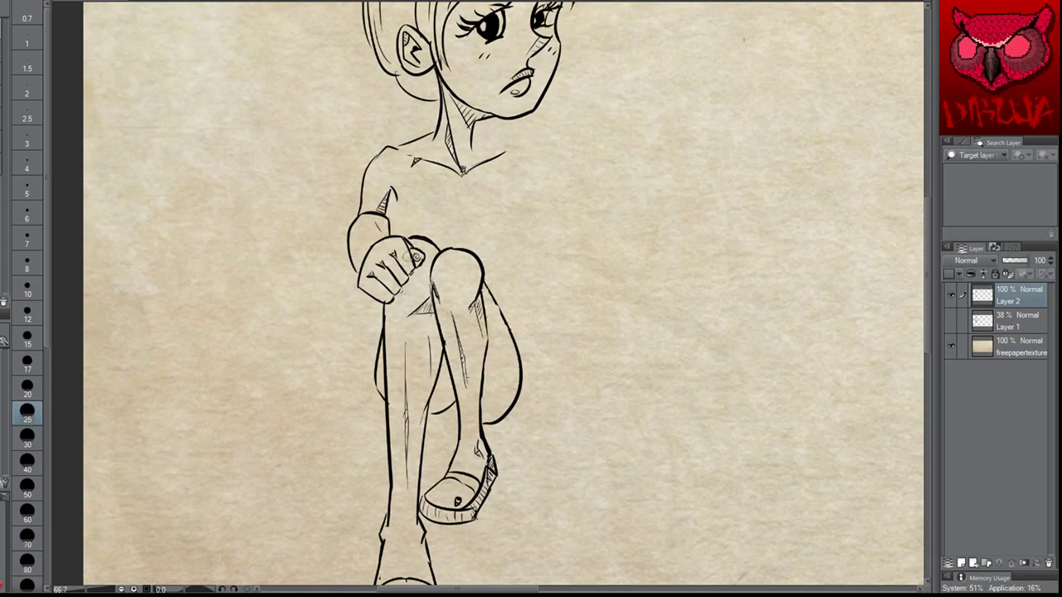
left_click_drag(385, 226, 376, 214)
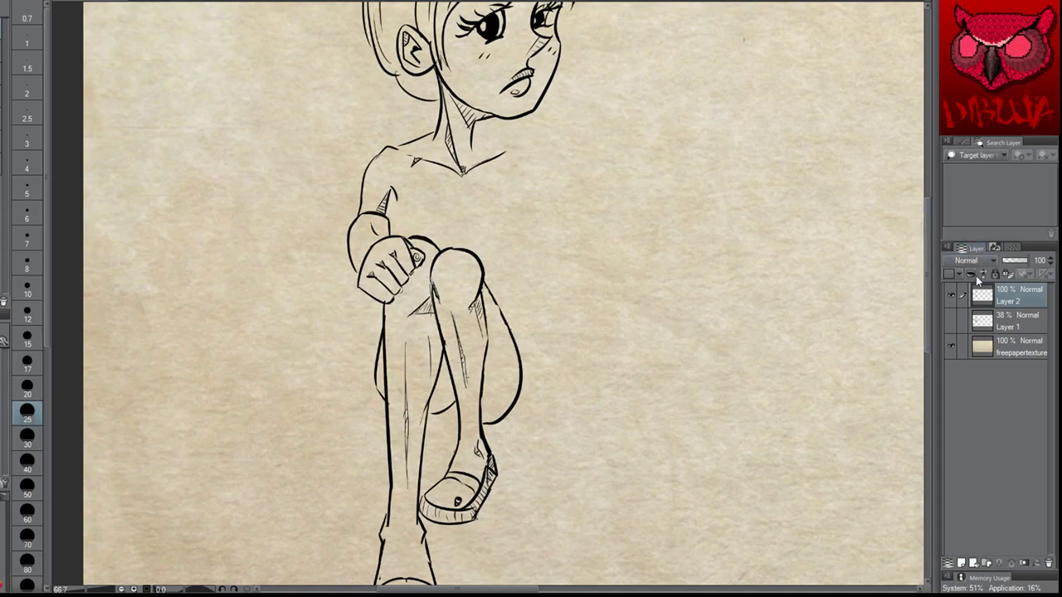
left_click(952, 321)
left_click(952, 321)
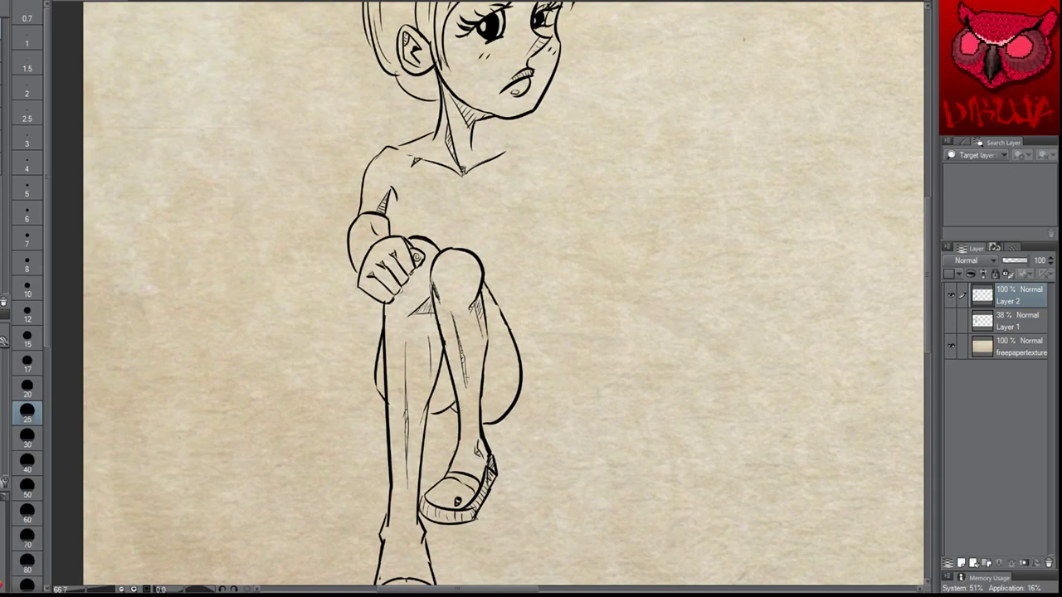
On empty paper beside the character, sketch a pelvis circle with one bent leg as stick lines and a knee oval
key("ctrl+plus")
key("ctrl+plus")
mouse_move(481, 465)
left_mouse_down()
mouse_move(572, 255)
mouse_move(483, 257)
left_mouse_up()
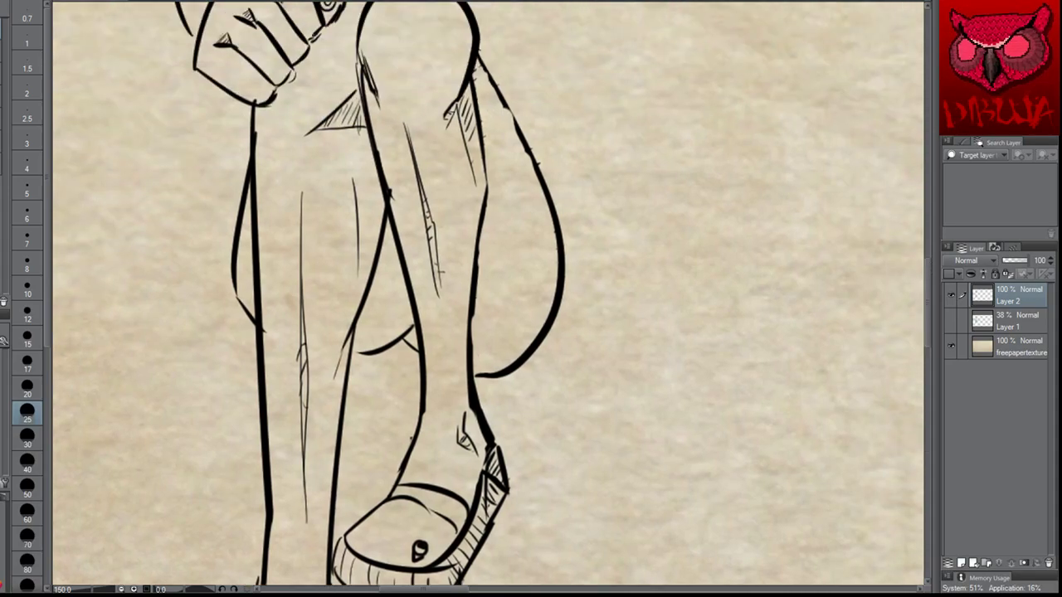
key("ctrl+minus")
key("ctrl+minus")
mouse_move(655, 265)
left_mouse_down()
mouse_move(211, 305)
mouse_move(199, 317)
left_mouse_up()
mouse_move(562, 199)
left_mouse_down()
mouse_move(595, 194)
mouse_move(475, 254)
left_mouse_up()
key("ctrl+z")
left_click_drag(407, 203, 470, 307)
left_click_drag(343, 260, 492, 251)
left_click_drag(397, 313, 318, 392)
mouse_move(357, 158)
left_mouse_down()
mouse_move(347, 128)
mouse_move(365, 193)
left_mouse_up()
Sketch the opposite bent leg with its knee oval, a flat waist ellipse, and thigh-joint circles inside the pelvis
mouse_move(473, 297)
left_mouse_down()
mouse_move(553, 274)
mouse_move(569, 339)
left_mouse_up()
mouse_move(539, 142)
left_mouse_down()
mouse_move(570, 166)
mouse_move(518, 158)
left_mouse_up()
mouse_move(371, 211)
left_mouse_down()
mouse_move(502, 209)
mouse_move(420, 327)
left_mouse_up()
left_click_drag(501, 203, 425, 325)
left_click_drag(374, 261, 407, 322)
left_click_drag(476, 290, 485, 250)
mouse_move(405, 309)
left_mouse_down()
mouse_move(366, 118)
mouse_move(303, 187)
left_mouse_up()
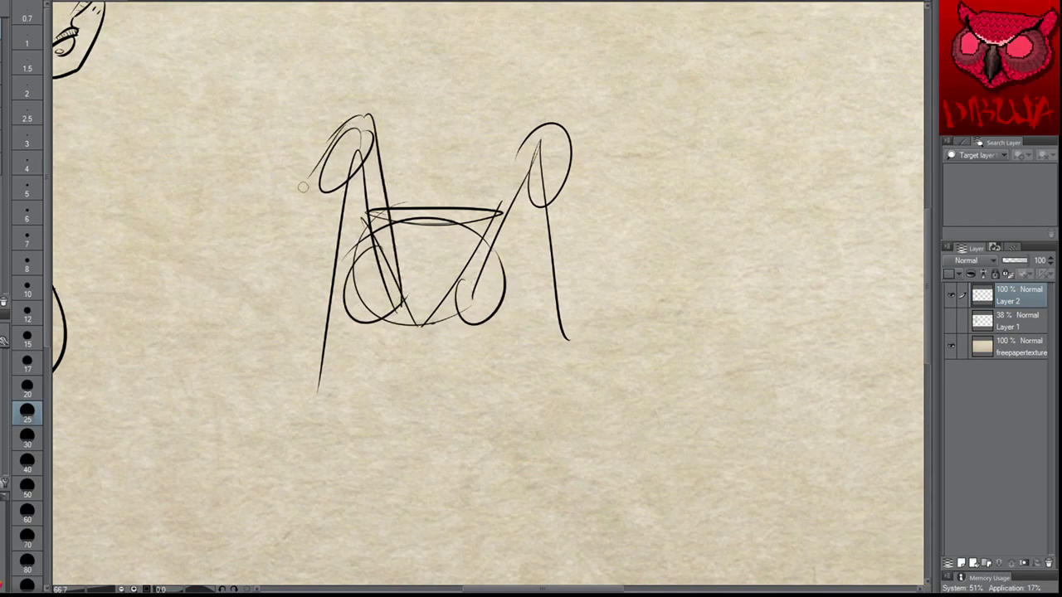
Flesh out both construction legs with outer contours and add simple pointed feet
left_click_drag(370, 159, 332, 382)
mouse_move(324, 145)
left_mouse_down()
mouse_move(278, 392)
mouse_move(340, 400)
left_mouse_up()
mouse_move(439, 303)
left_mouse_down()
mouse_move(535, 116)
mouse_move(557, 112)
mouse_move(564, 353)
left_mouse_up()
mouse_move(571, 329)
left_mouse_down()
mouse_move(582, 342)
mouse_move(562, 378)
left_mouse_up()
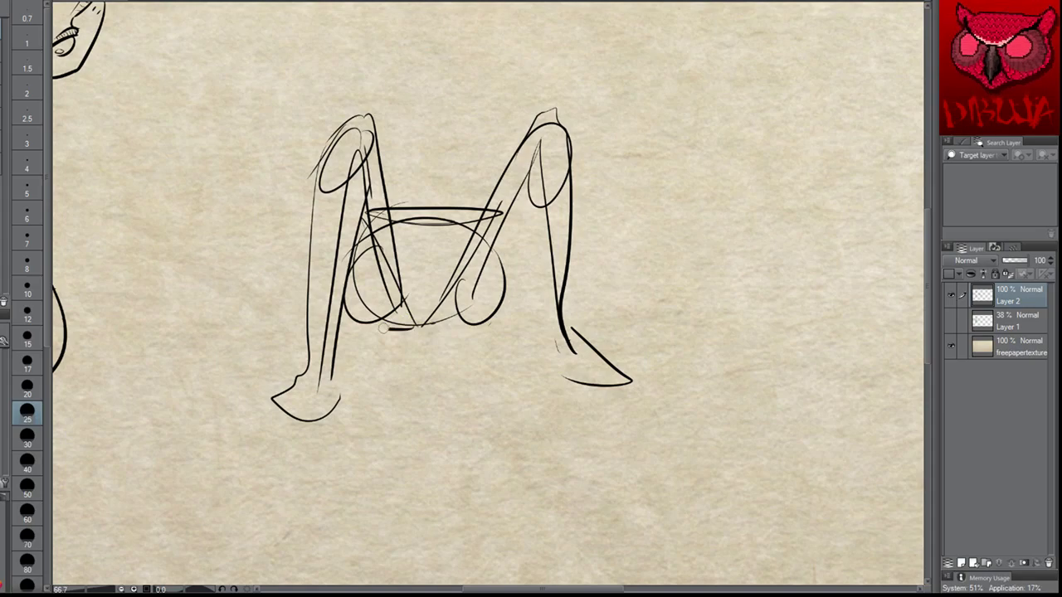
mouse_move(378, 123)
left_mouse_down()
mouse_move(404, 208)
mouse_move(414, 239)
left_mouse_up()
mouse_move(380, 165)
left_mouse_down()
mouse_move(411, 243)
mouse_move(481, 222)
left_mouse_up()
key("ctrl+z")
key("ctrl+z")
key("ctrl+z")
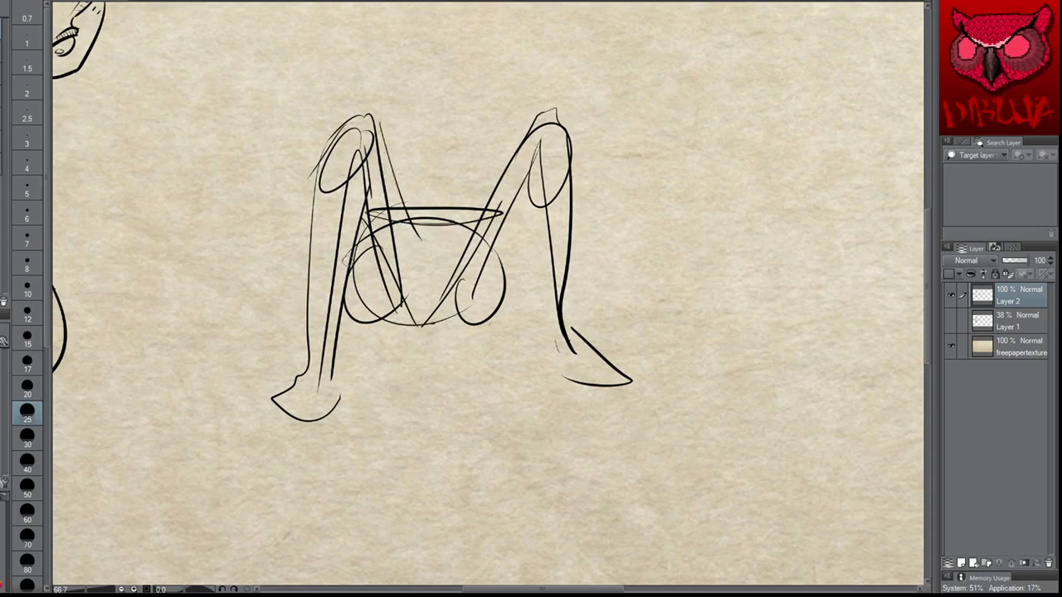
mouse_move(340, 288)
left_mouse_down()
mouse_move(373, 325)
mouse_move(429, 319)
mouse_move(418, 328)
left_mouse_up()
mouse_move(408, 286)
left_mouse_down()
mouse_move(417, 324)
mouse_move(446, 322)
left_mouse_up()
left_click_drag(407, 302, 421, 326)
left_click_drag(446, 308, 433, 323)
left_click_drag(436, 286, 435, 323)
mouse_move(436, 284)
left_mouse_down()
mouse_move(407, 296)
mouse_move(418, 321)
mouse_move(425, 284)
mouse_move(436, 324)
mouse_move(465, 278)
mouse_move(418, 330)
mouse_move(495, 333)
mouse_move(527, 237)
mouse_move(526, 199)
left_mouse_up()
key("ctrl+z")
key("ctrl+z")
key("ctrl+z")
key("ctrl+z")
key("ctrl+z")
key("ctrl+z")
key("ctrl+z")
key("ctrl+z")
Thicken the far leg's contours and the pelvis underside, and fill the gap between the thighs with dark strokes
mouse_move(543, 153)
left_mouse_down()
mouse_move(519, 224)
mouse_move(561, 346)
left_mouse_up()
left_click_drag(549, 301, 561, 332)
mouse_move(574, 199)
left_mouse_down()
mouse_move(570, 155)
mouse_move(475, 240)
left_mouse_up()
mouse_move(504, 279)
left_mouse_down()
mouse_move(494, 308)
mouse_move(415, 324)
left_mouse_up()
left_click_drag(411, 312, 395, 337)
left_click_drag(423, 287, 397, 333)
left_click_drag(439, 323, 413, 332)
left_click_drag(425, 292, 415, 331)
mouse_move(438, 300)
left_mouse_down()
mouse_move(423, 330)
mouse_move(433, 324)
left_mouse_up()
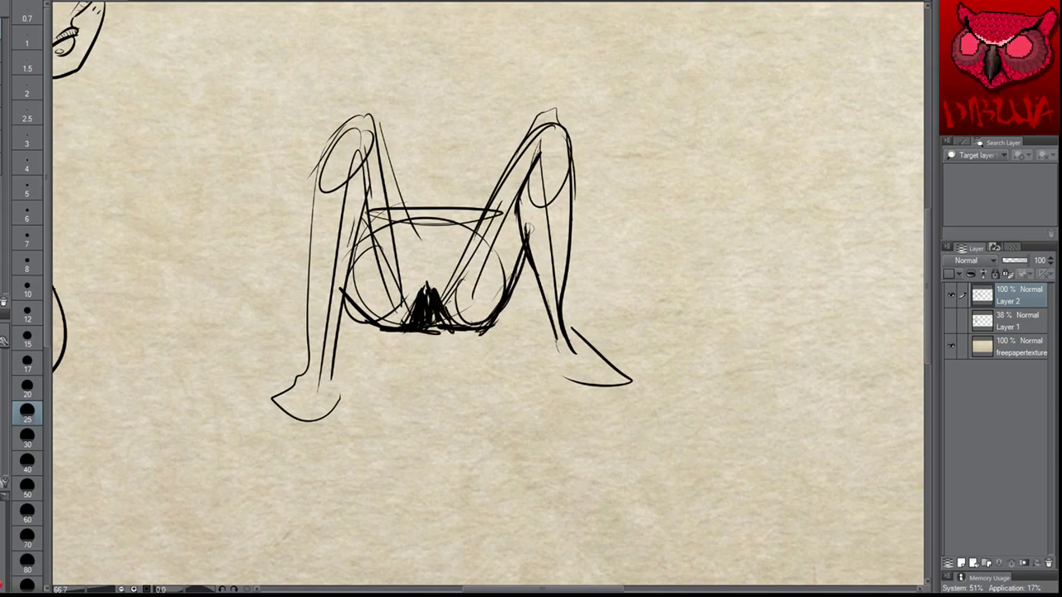
Sketch slanted waist lines and short cross strokes above the pelvis to suggest the torso
left_click_drag(414, 134, 373, 204)
left_click_drag(466, 146, 512, 199)
left_click_drag(415, 133, 471, 147)
mouse_move(401, 124)
left_mouse_down()
mouse_move(494, 129)
mouse_move(460, 124)
left_mouse_up()
Undo the construction strokes back to the pelvis circle, the first bent leg and its knee oval
key("ctrl+z")
key("ctrl+z")
key("ctrl+z")
key("ctrl+z")
key("ctrl+z")
key("ctrl+z")
key("ctrl+z")
key("ctrl+z")
key("ctrl+z")
key("ctrl+z")
key("ctrl+z")
key("ctrl+z")
key("ctrl+z")
key("ctrl+z")
key("ctrl+z")
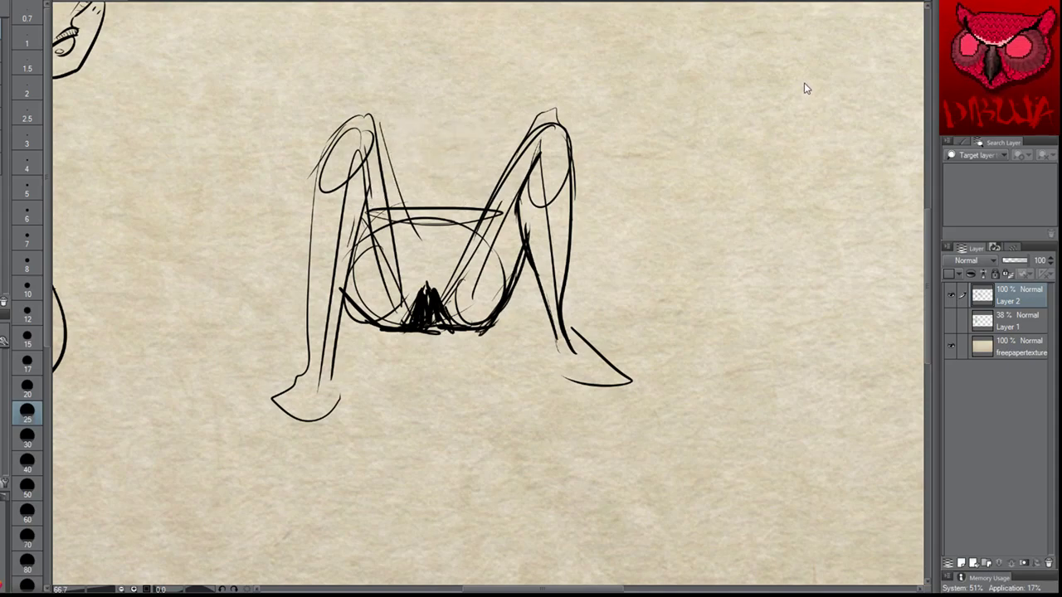
key("ctrl+z")
key("ctrl+z")
key("ctrl+z")
key("ctrl+z")
key("ctrl+z")
key("ctrl+z")
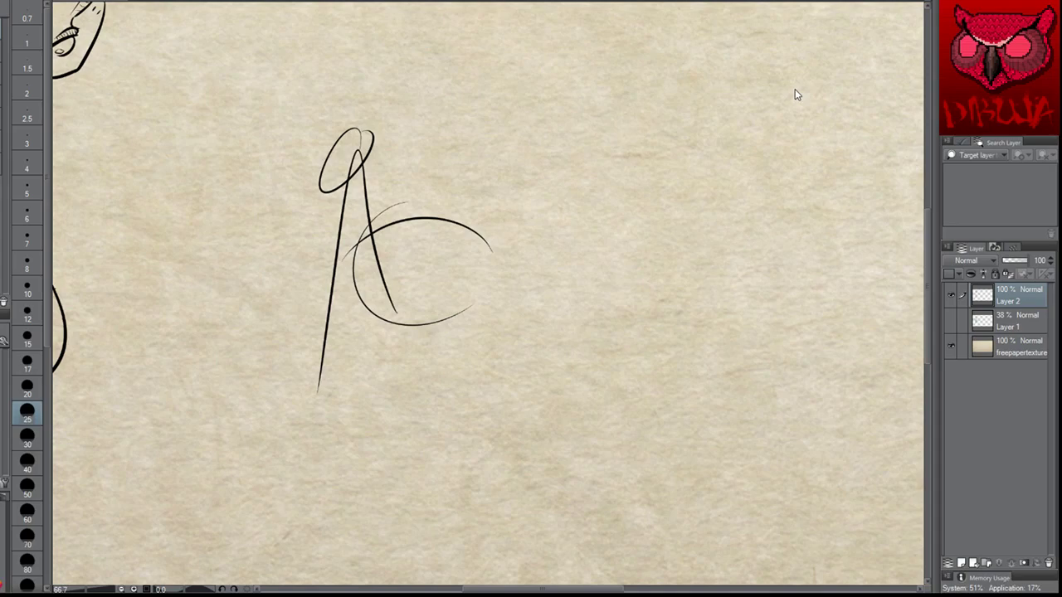
Sketch a second leg close to the first, with a knee oval and a near-vertical shin line crossing the pelvis circle
left_click_drag(451, 236, 452, 292)
left_click_drag(466, 130, 466, 350)
key("ctrl+z")
key("ctrl+z")
mouse_move(435, 294)
left_mouse_down()
mouse_move(429, 138)
mouse_move(447, 382)
left_mouse_up()
mouse_move(444, 135)
left_mouse_down()
mouse_move(443, 100)
mouse_move(411, 121)
mouse_move(441, 122)
mouse_move(423, 171)
left_mouse_up()
key("ctrl+z")
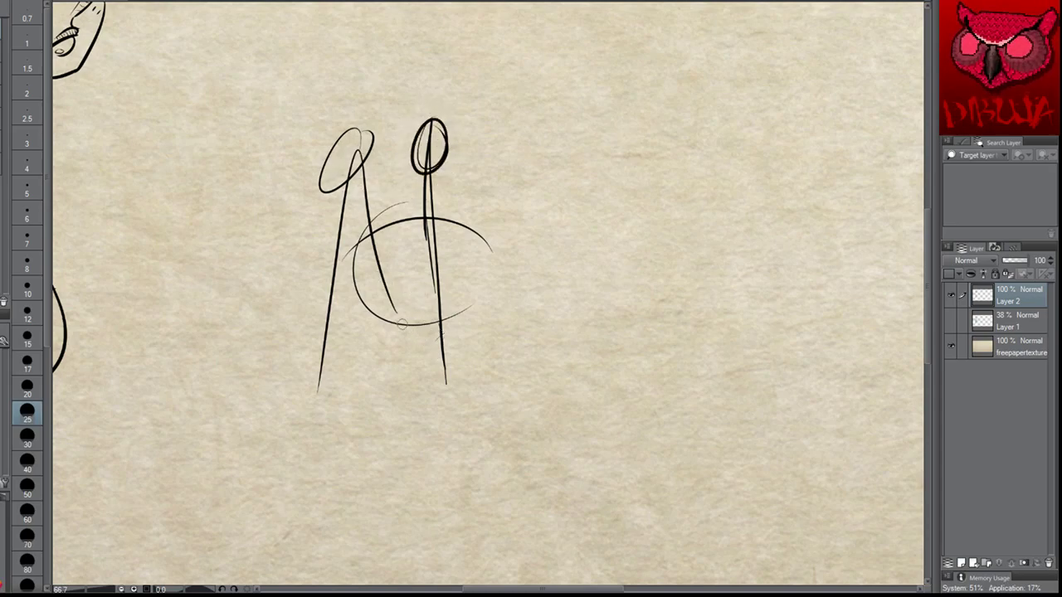
Flesh out the first construction leg with knee, shin and calf contours, ending in a pointed foot
mouse_move(357, 166)
left_mouse_down()
mouse_move(366, 206)
mouse_move(330, 354)
left_mouse_up()
left_click_drag(350, 268, 323, 384)
mouse_move(316, 357)
left_mouse_down()
mouse_move(280, 394)
mouse_move(327, 392)
left_mouse_up()
mouse_move(364, 139)
left_mouse_down()
mouse_move(368, 189)
mouse_move(304, 244)
left_mouse_up()
left_click_drag(325, 168, 309, 246)
left_click_drag(317, 206, 285, 352)
mouse_move(305, 280)
left_mouse_down()
mouse_move(287, 391)
mouse_move(324, 218)
mouse_move(304, 387)
left_mouse_up()
mouse_move(302, 358)
left_mouse_down()
mouse_move(293, 394)
mouse_move(253, 396)
left_mouse_up()
left_click_drag(252, 396, 330, 406)
left_click_drag(330, 356, 327, 406)
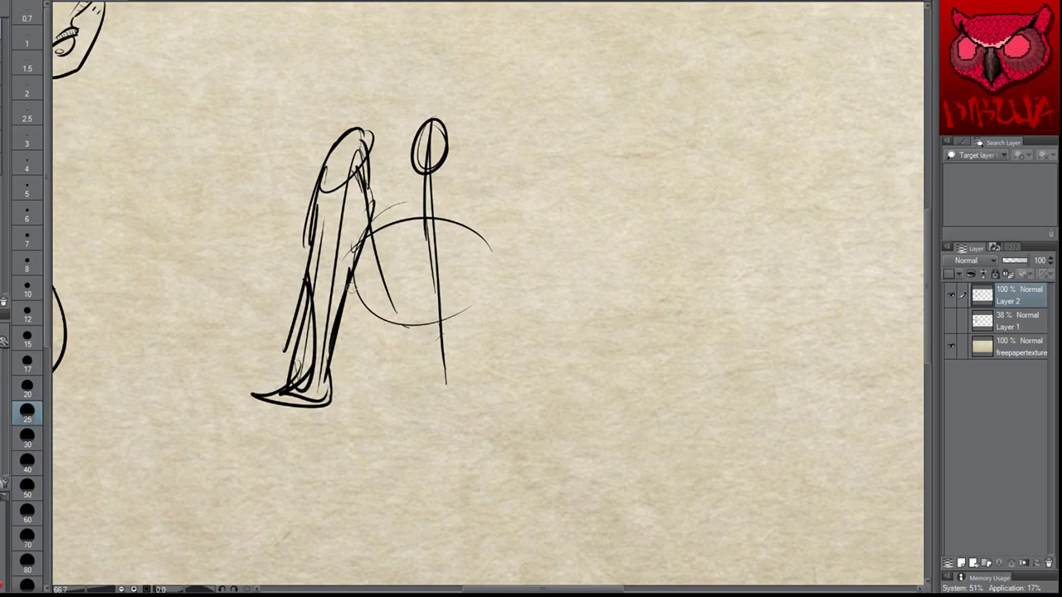
Sketch the rounded buttock curve along the lower pelvis circle beneath the first construction leg, undoing the stray strokes
left_click_drag(407, 320, 423, 279)
mouse_move(423, 278)
left_mouse_down()
mouse_move(418, 241)
mouse_move(415, 334)
left_mouse_up()
mouse_move(345, 281)
left_mouse_down()
mouse_move(388, 327)
mouse_move(411, 327)
left_mouse_up()
mouse_move(407, 269)
left_mouse_down()
mouse_move(379, 170)
mouse_move(411, 294)
left_mouse_up()
key("ctrl+z")
key("ctrl+z")
key("ctrl+z")
mouse_move(370, 130)
left_mouse_down()
mouse_move(404, 270)
mouse_move(389, 190)
mouse_move(394, 251)
left_mouse_up()
key("ctrl+z")
Flesh out the second construction leg with thigh, knee and shin contours, ending in a flared foot
mouse_move(377, 133)
left_mouse_down()
mouse_move(406, 275)
mouse_move(378, 158)
left_mouse_up()
mouse_move(378, 157)
left_mouse_down()
mouse_move(402, 287)
mouse_move(401, 143)
mouse_move(456, 248)
mouse_move(461, 379)
mouse_move(476, 406)
mouse_move(463, 343)
left_mouse_up()
left_click_drag(425, 355, 466, 365)
mouse_move(413, 299)
left_mouse_down()
mouse_move(421, 150)
mouse_move(398, 226)
mouse_move(429, 342)
left_mouse_up()
left_click_drag(425, 248, 431, 368)
mouse_move(374, 325)
left_mouse_down()
mouse_move(416, 299)
mouse_move(448, 320)
left_mouse_up()
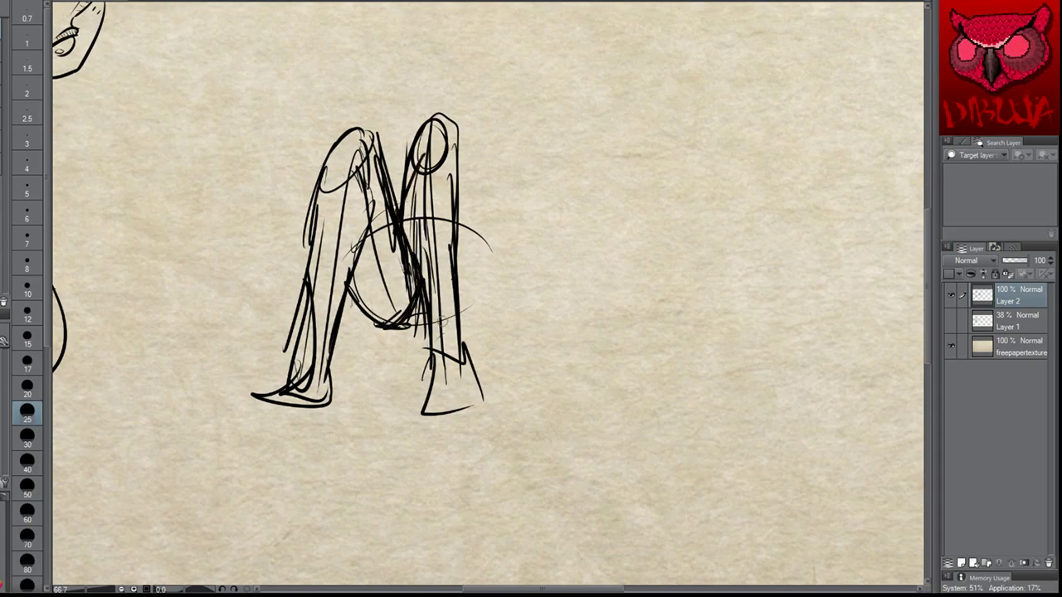
mouse_move(455, 220)
left_mouse_down()
mouse_move(472, 287)
mouse_move(443, 325)
mouse_move(401, 330)
left_mouse_up()
key("ctrl+z")
key("ctrl+z")
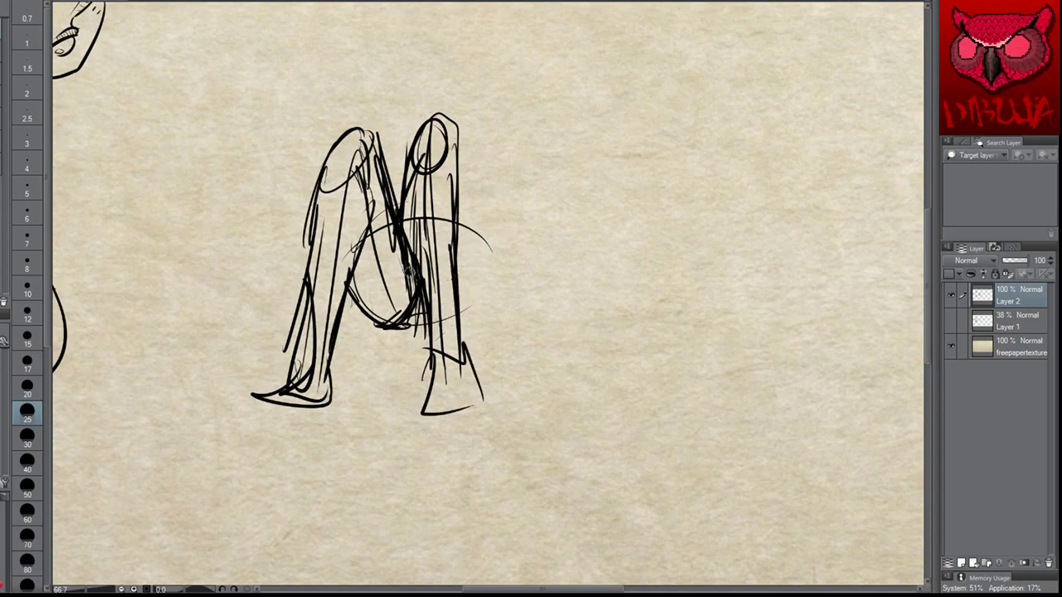
Sketch the second leg's outer thigh and buttock with heavy strokes around the outer side of the pelvis circle
mouse_move(421, 276)
left_mouse_down()
mouse_move(439, 321)
mouse_move(455, 319)
left_mouse_up()
left_click_drag(465, 243, 453, 317)
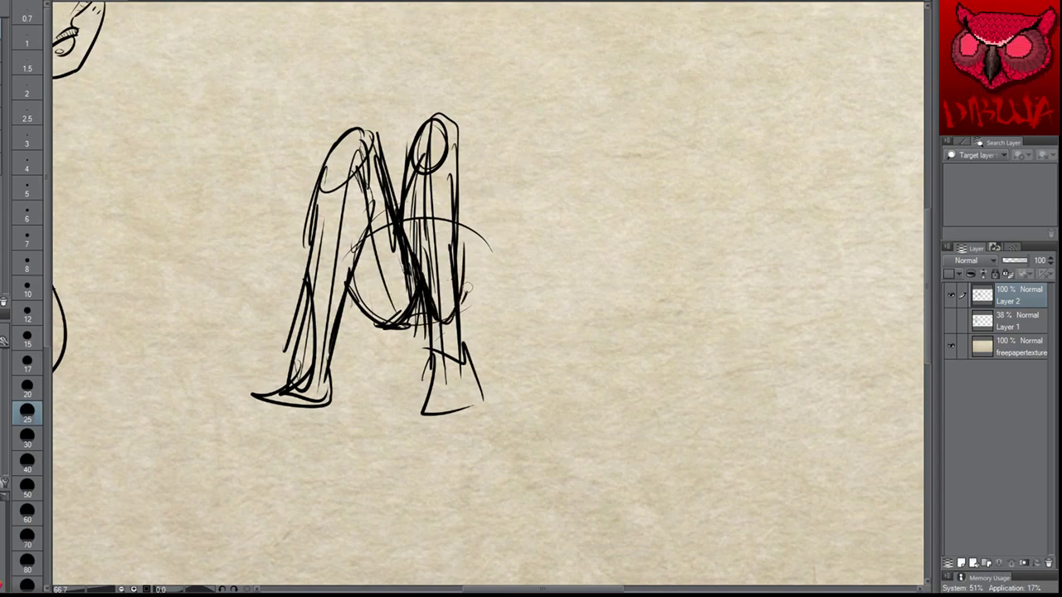
left_click_drag(471, 149, 478, 236)
left_click_drag(484, 243, 464, 299)
left_click_drag(454, 131, 484, 245)
mouse_move(433, 325)
left_mouse_down()
mouse_move(481, 314)
mouse_move(489, 240)
mouse_move(485, 186)
mouse_move(438, 117)
mouse_move(470, 349)
left_mouse_up()
Ink a short curve between the inked character's two shins for the underside of the body, redoing it until it fits
mouse_move(433, 286)
left_mouse_down()
mouse_move(438, 355)
mouse_move(403, 289)
mouse_move(455, 338)
mouse_move(386, 345)
mouse_move(747, 330)
mouse_move(734, 251)
left_mouse_up()
key("ctrl+z")
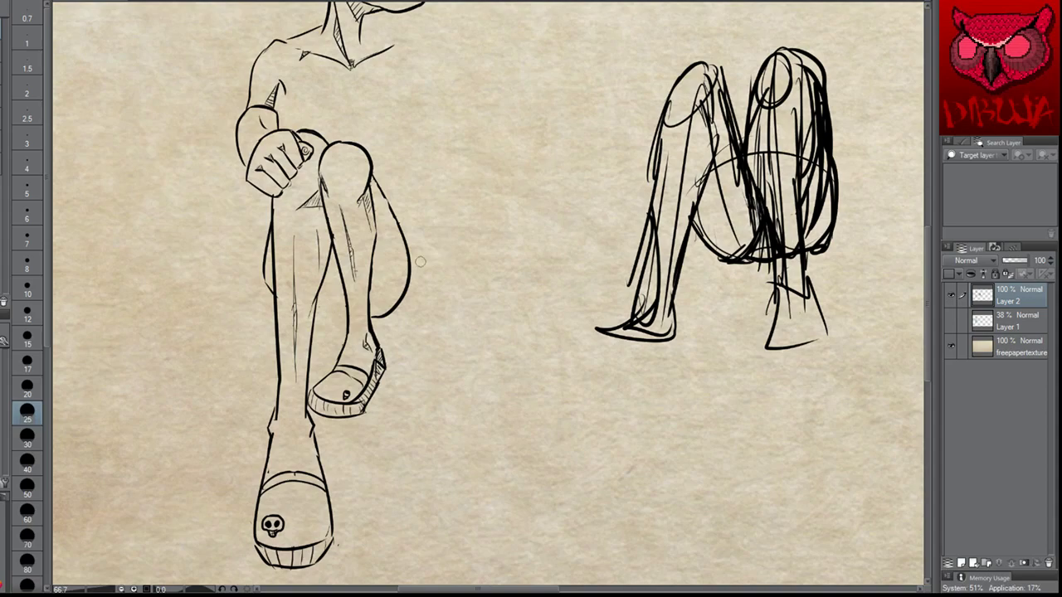
mouse_move(317, 306)
left_mouse_down()
mouse_move(336, 308)
mouse_move(335, 280)
left_mouse_up()
key("ctrl+z")
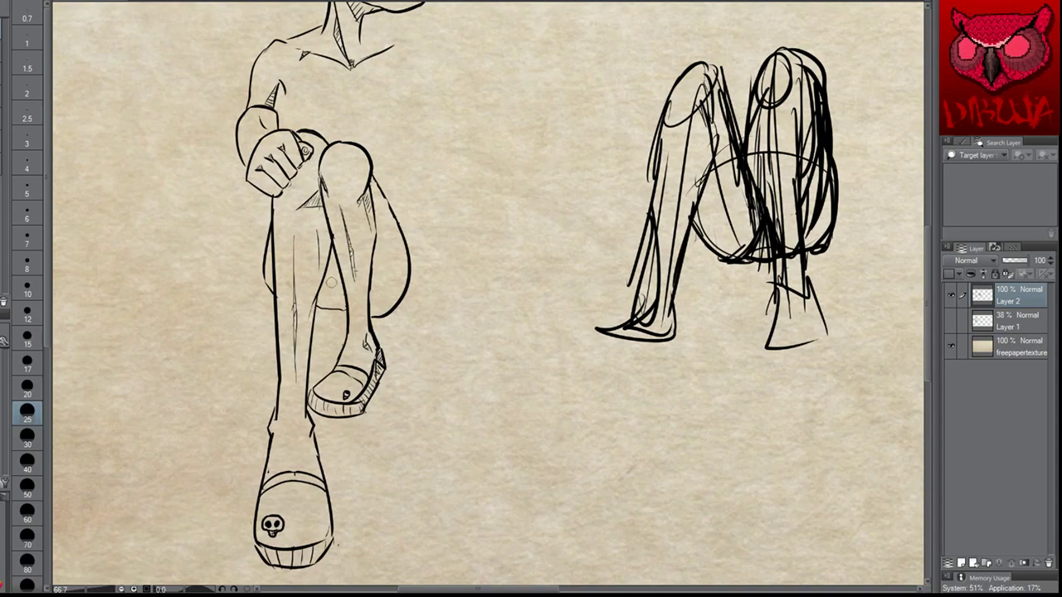
key("ctrl+z")
left_click_drag(321, 308, 335, 283)
mouse_move(334, 285)
left_mouse_down()
mouse_move(340, 309)
mouse_move(355, 308)
left_mouse_up()
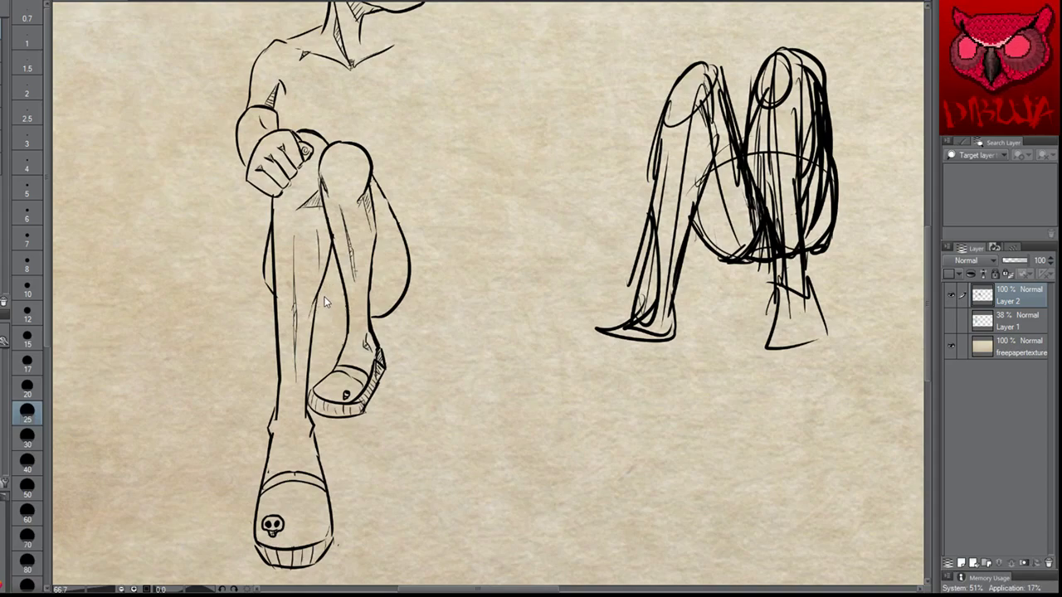
left_click_drag(320, 307, 342, 309)
key("ctrl+z")
key("ctrl+z")
key("ctrl+z")
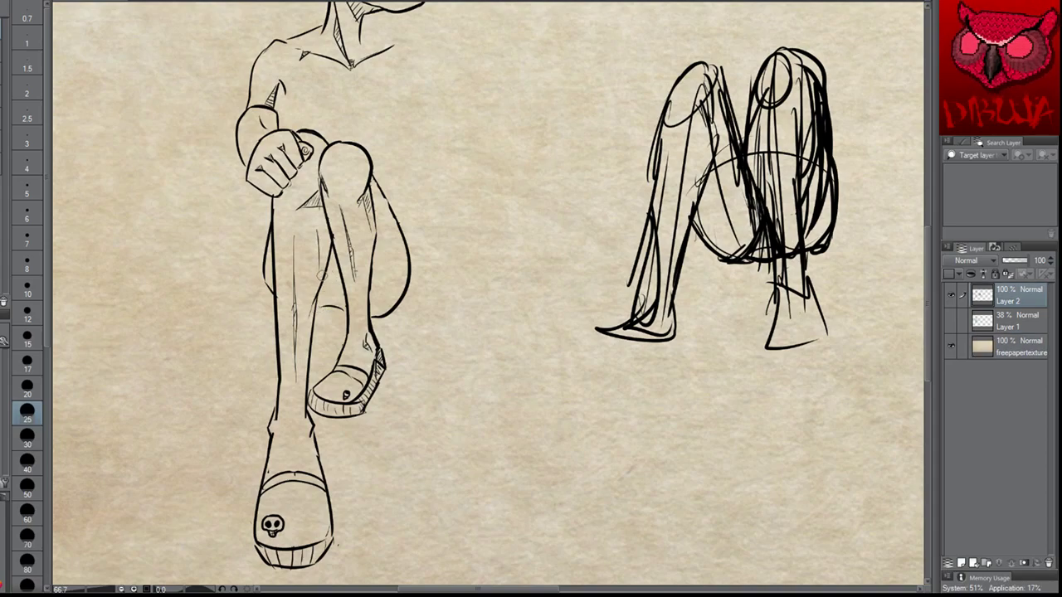
Hatch the shaded gap between the character's shins and the sliver of thigh behind the front leg
mouse_move(313, 292)
left_mouse_down()
mouse_move(342, 280)
mouse_move(347, 288)
left_mouse_up()
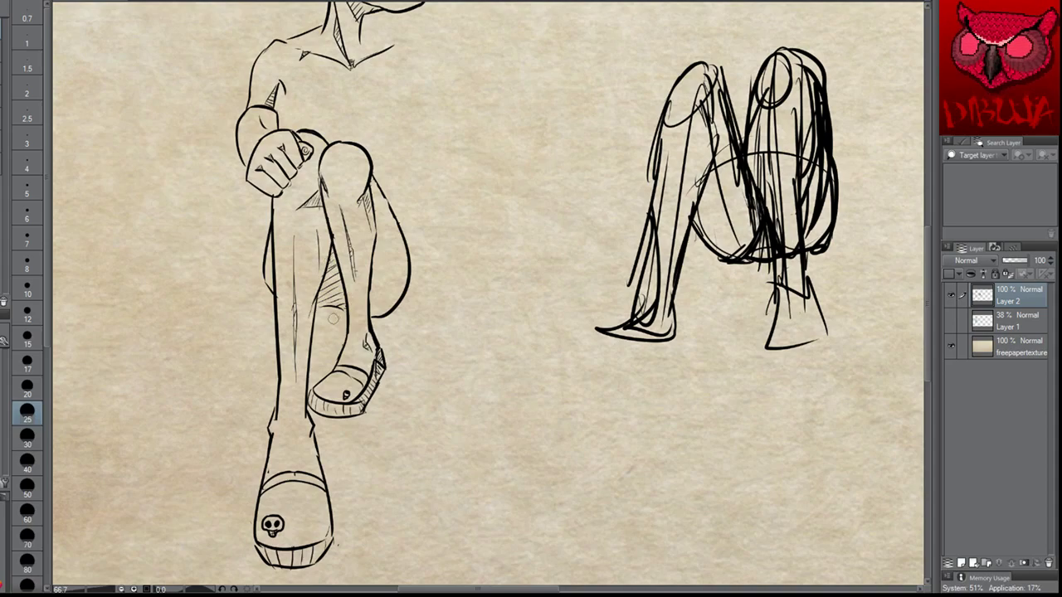
left_click_drag(465, 248, 398, 434)
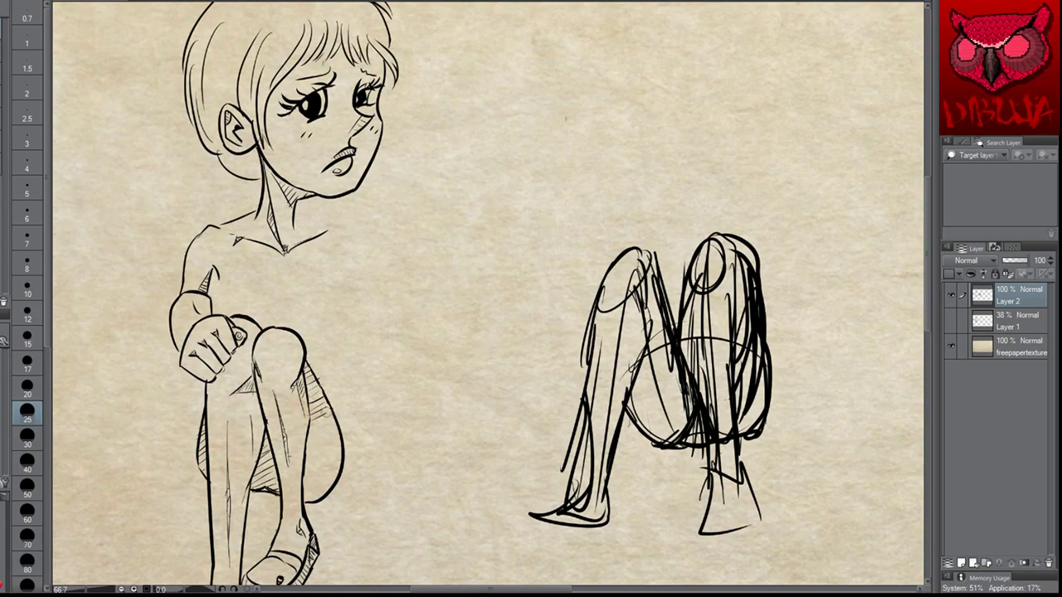
mouse_move(308, 435)
left_mouse_down()
mouse_move(336, 421)
mouse_move(300, 466)
left_mouse_up()
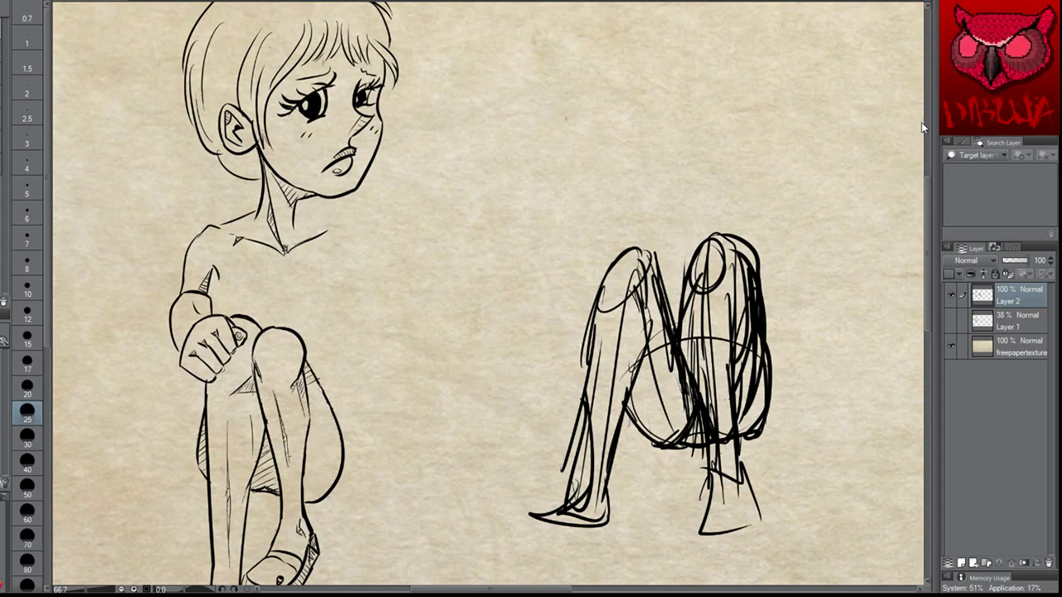
Try to shade the rounded thigh behind the character's raised leg with slanted hatching from the knee down to the buttock
key("ctrl+plus")
left_click_drag(588, 316, 747, 94)
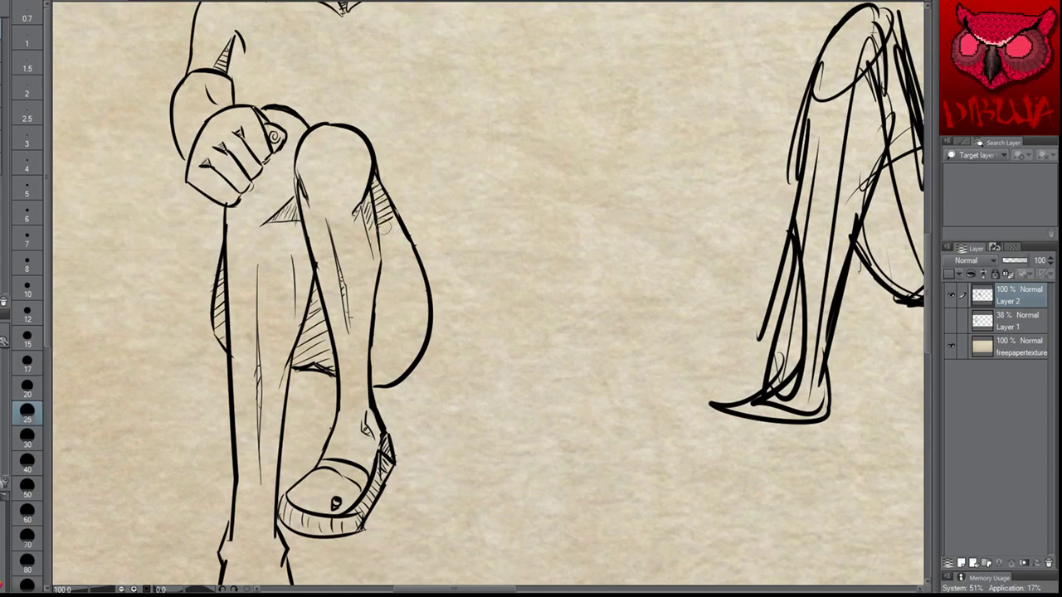
left_click_drag(373, 242, 405, 224)
mouse_move(379, 262)
left_mouse_down()
mouse_move(405, 234)
mouse_move(405, 271)
left_mouse_up()
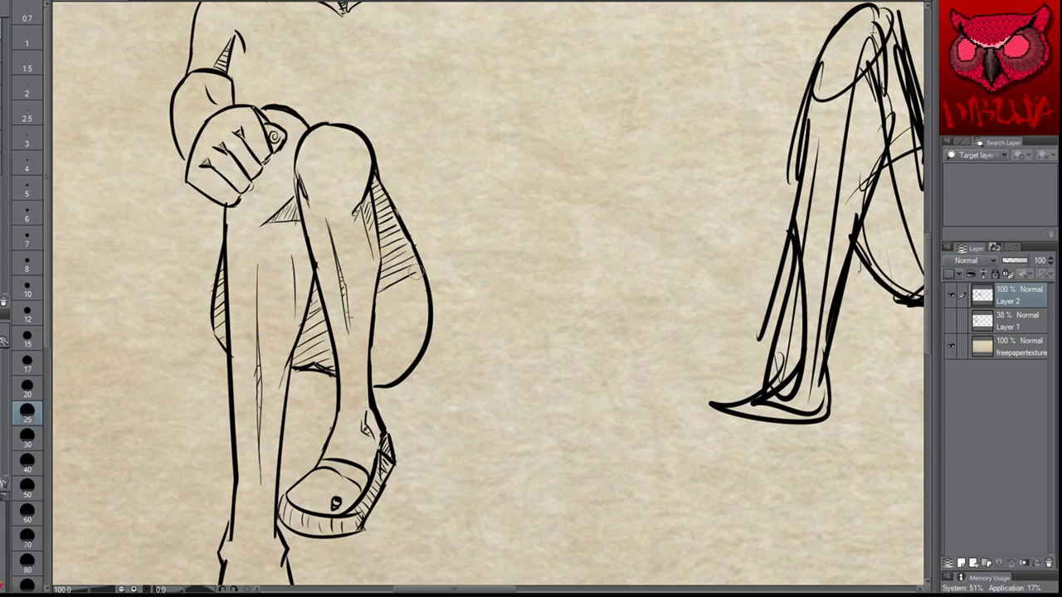
mouse_move(376, 302)
left_mouse_down()
mouse_move(423, 275)
mouse_move(426, 287)
left_mouse_up()
left_click_drag(377, 324, 432, 295)
mouse_move(370, 342)
left_mouse_down()
mouse_move(425, 315)
mouse_move(418, 324)
left_mouse_up()
mouse_move(365, 368)
left_mouse_down()
mouse_move(425, 335)
mouse_move(401, 369)
left_mouse_up()
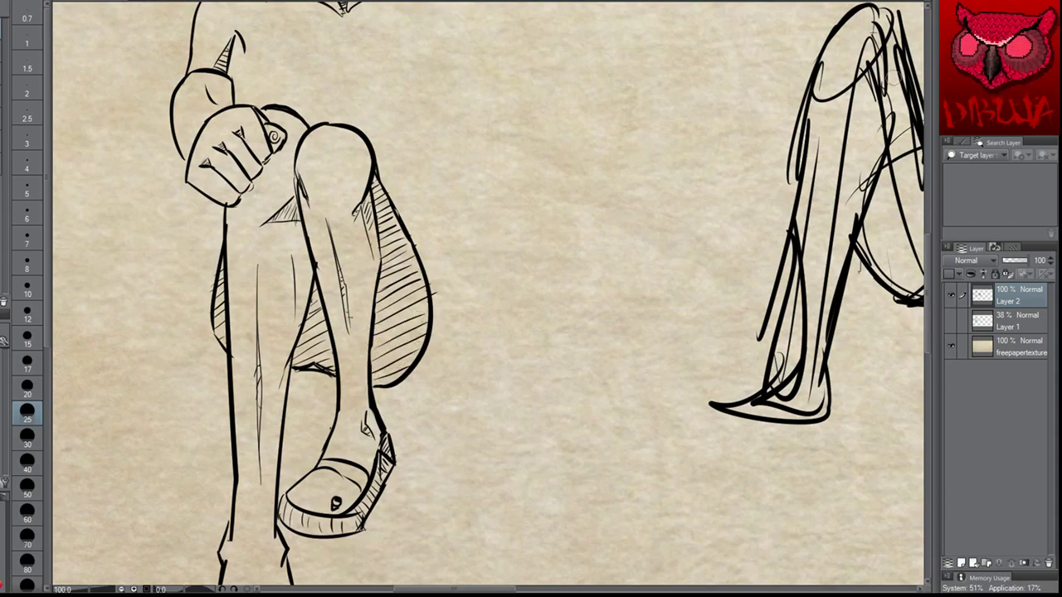
key("ctrl+minus")
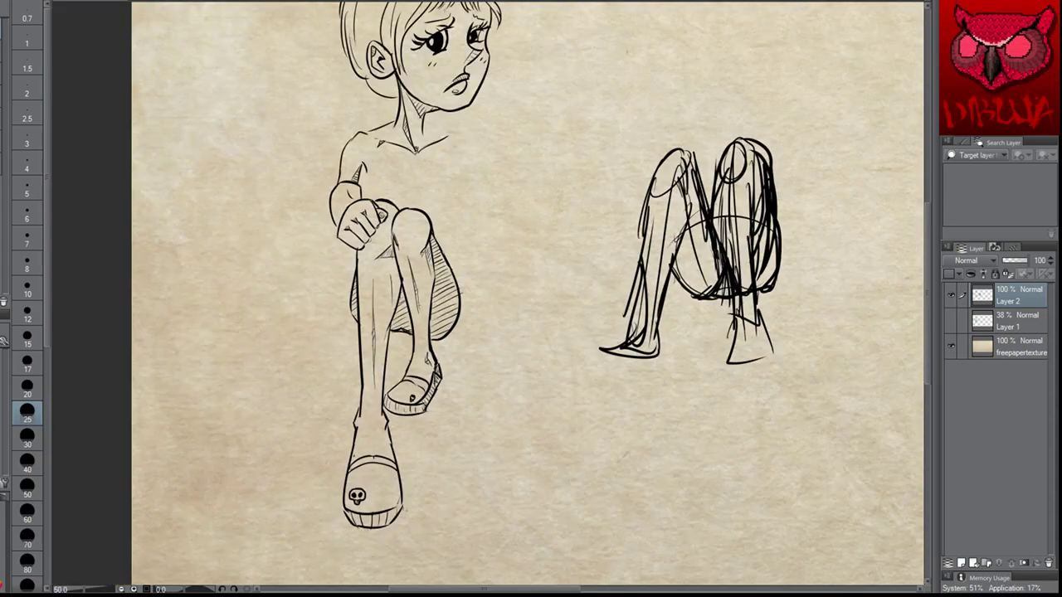
scroll(527, 294, "up", 3)
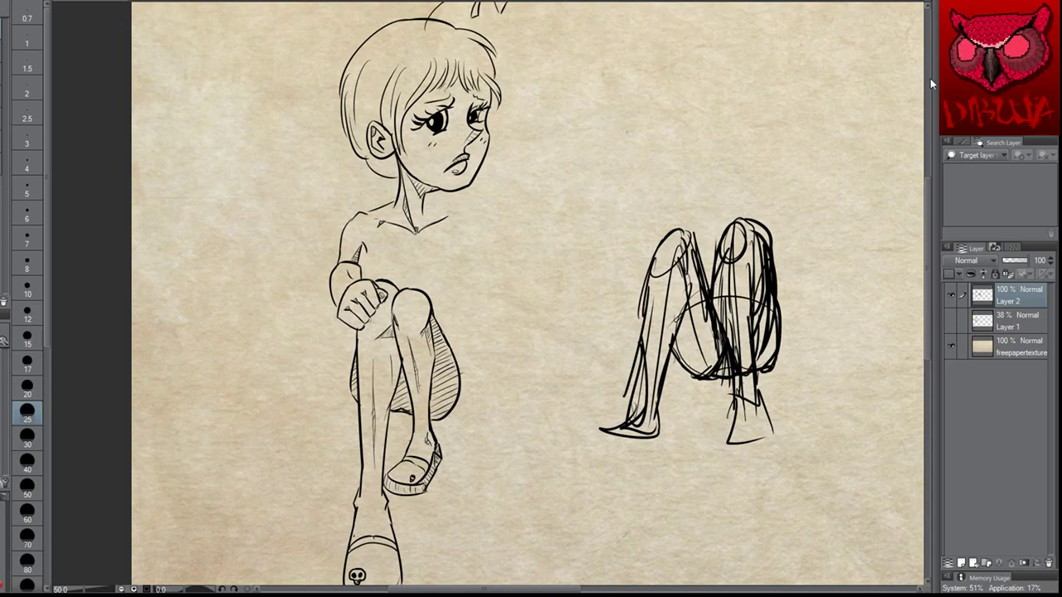
left_click_drag(815, 132, 674, 92)
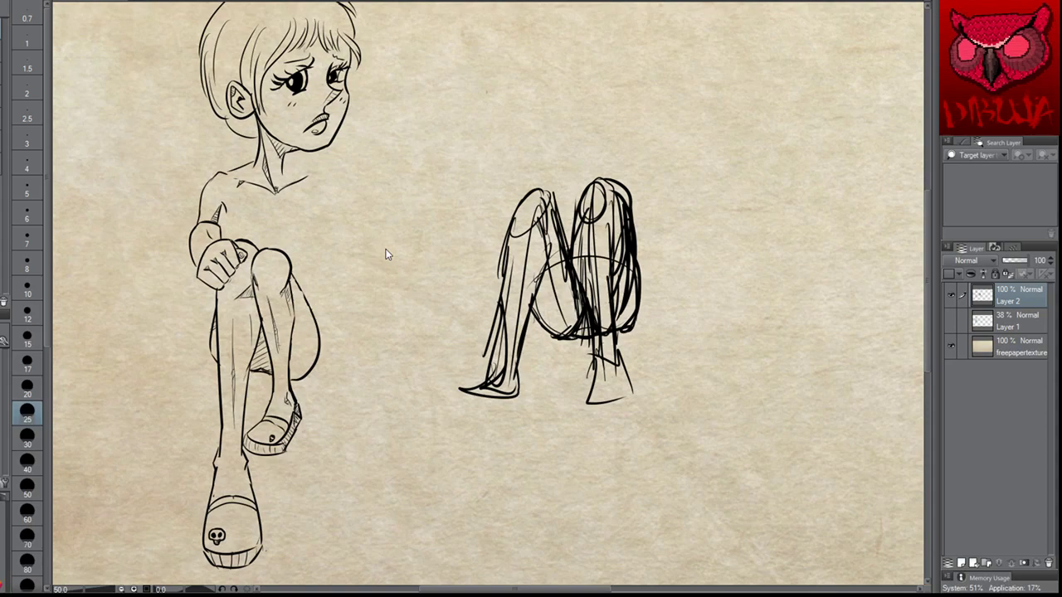
key("ctrl+plus")
key("ctrl+plus")
left_click_drag(575, 229, 936, 106)
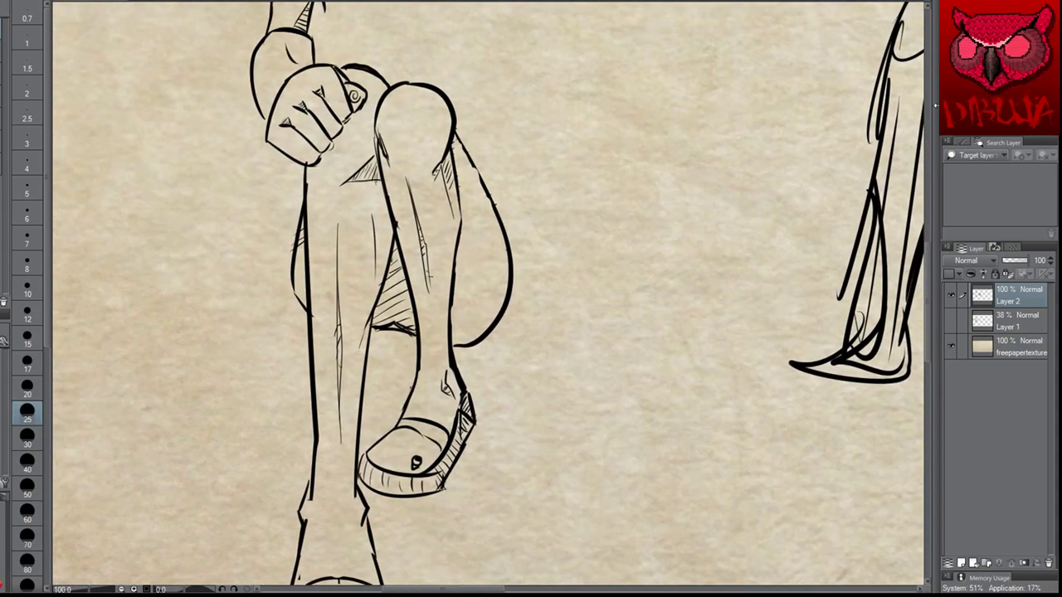